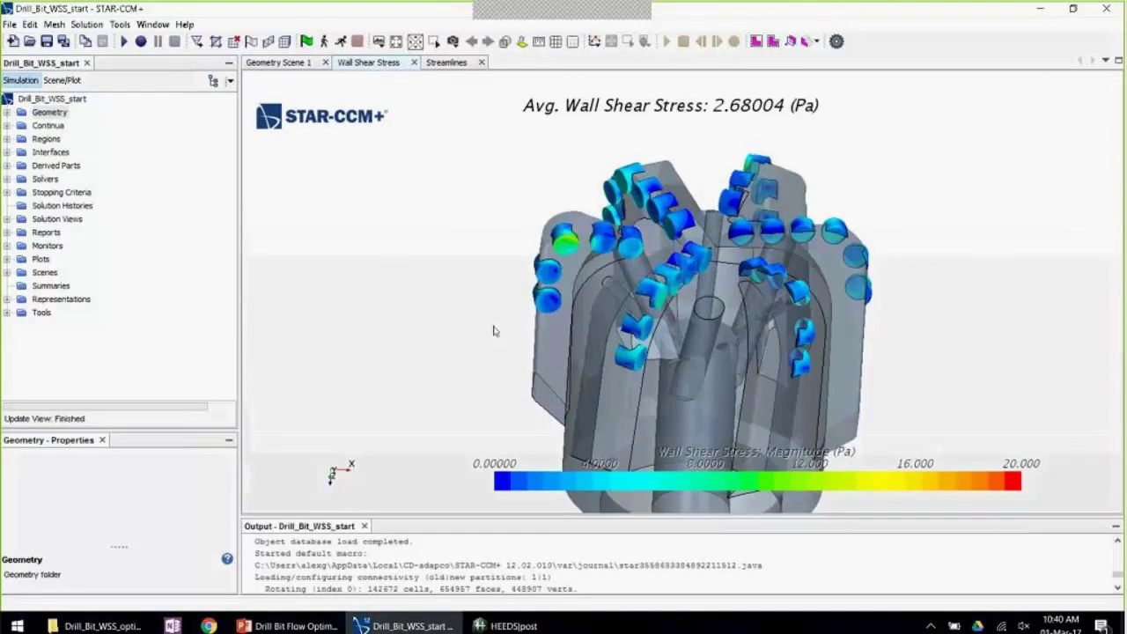
# Examine the drill bit in the Wall Shear Stress, Streamlines and Geometry Scene 1 scenes.
pyautogui.moveTo(728, 273); pyautogui.dragTo(756, 234)
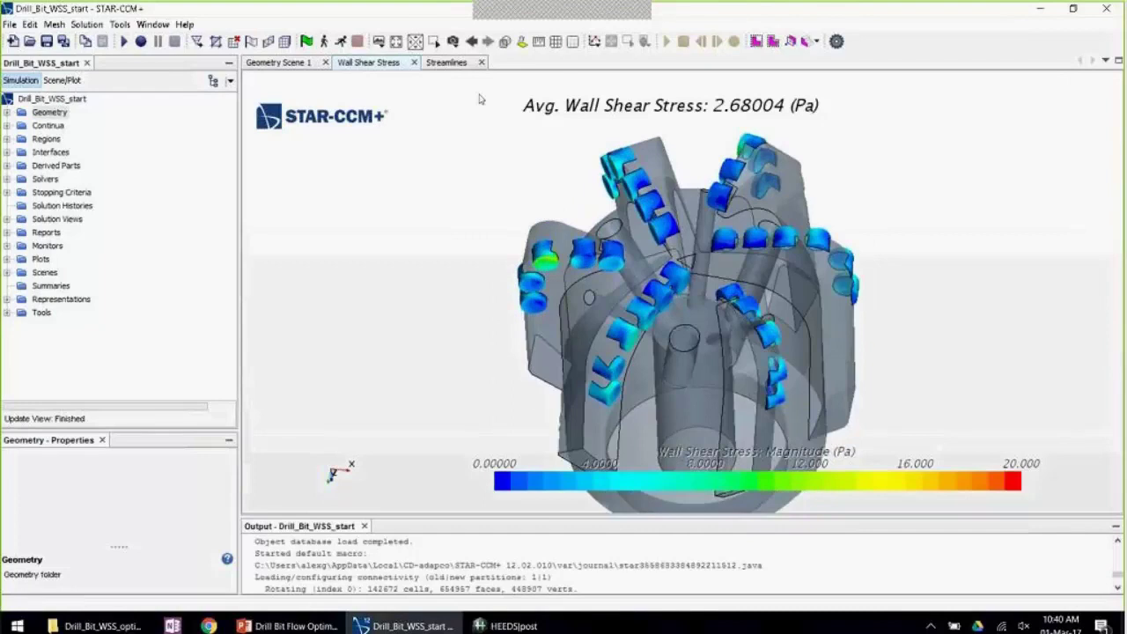
pyautogui.click(446, 62)
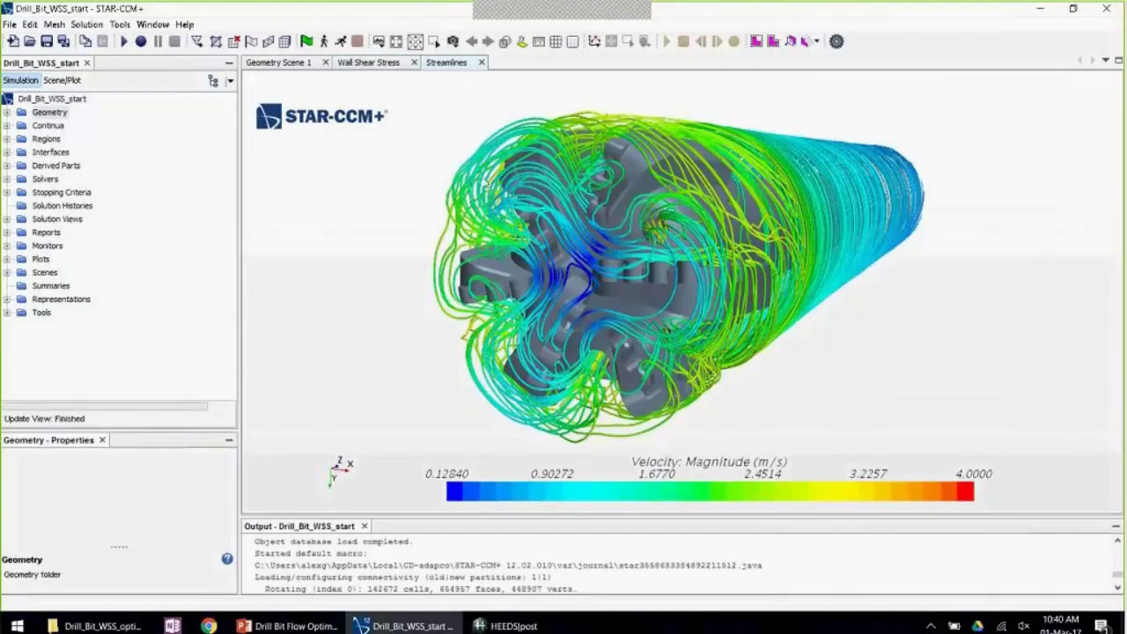
pyautogui.click(288, 64)
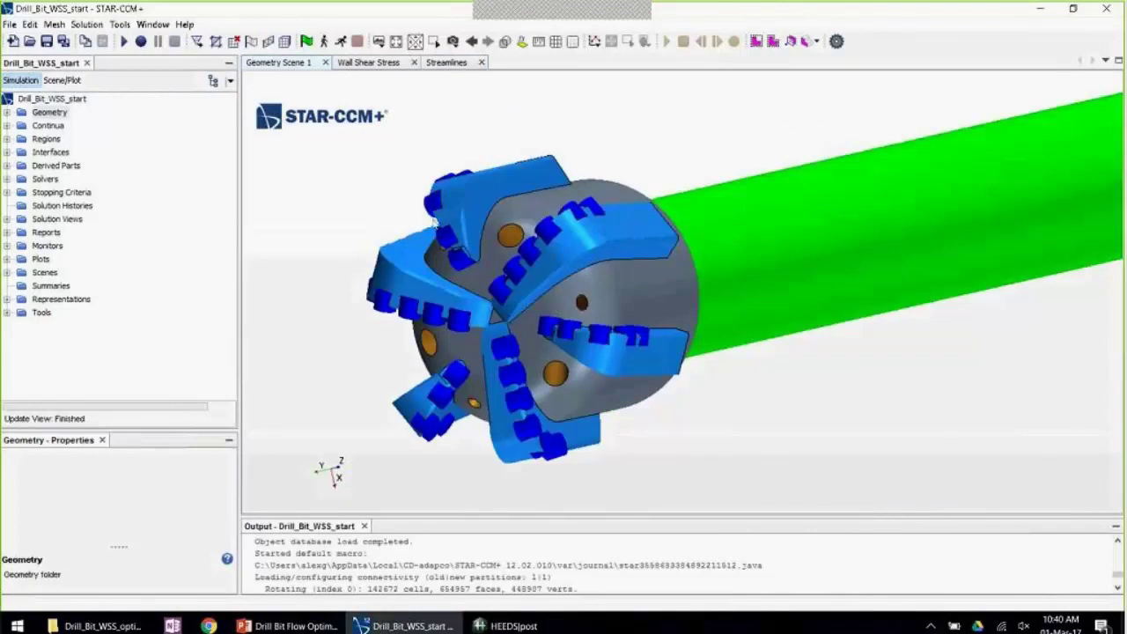
# Inspect the design parameters of 3D-CAD Model 1 and view the properties of the Angle parameter.
pyautogui.click(7, 113)
pyautogui.click(22, 126)
pyautogui.click(49, 139)
pyautogui.click(35, 139)
pyautogui.click(49, 166)
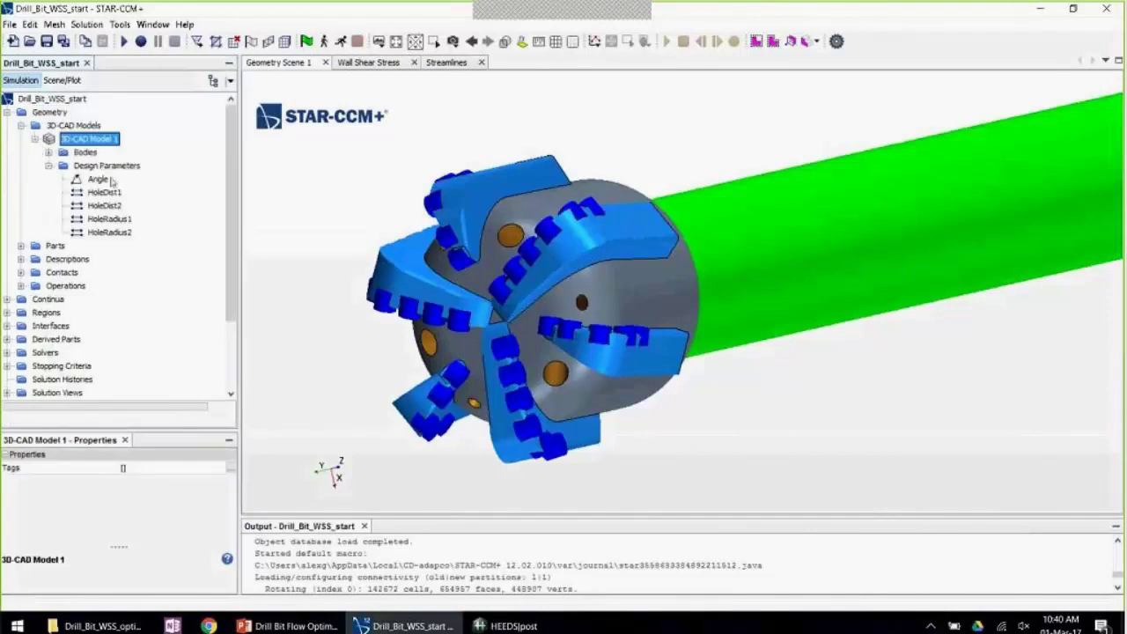
pyautogui.click(96, 179)
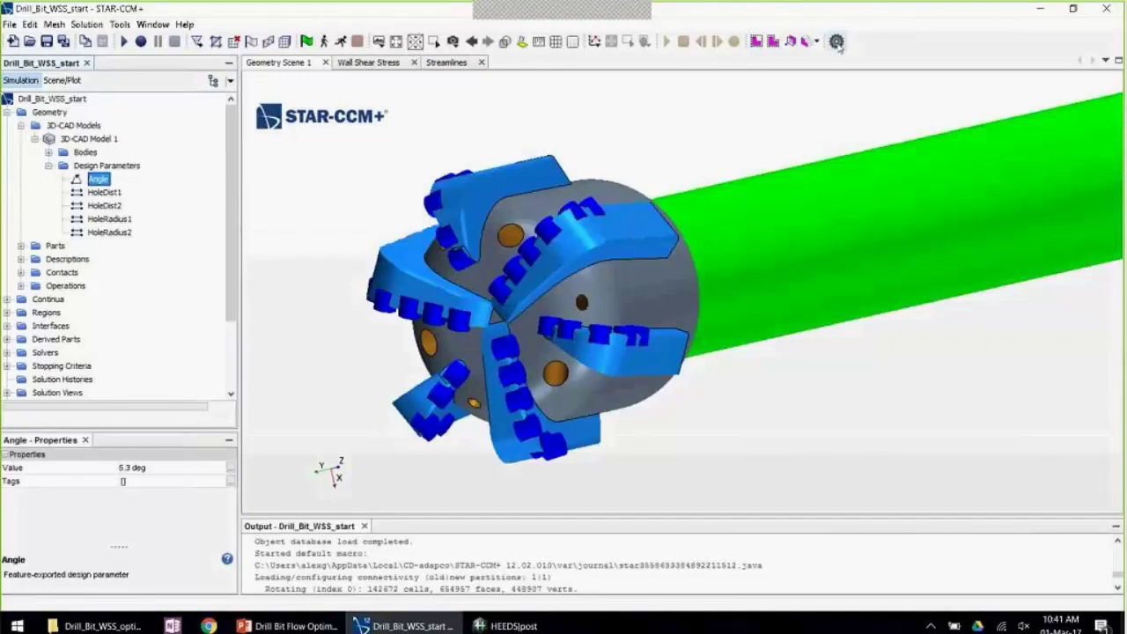
# Create a new Optimate study and maximize its window.
pyautogui.click(836, 43)
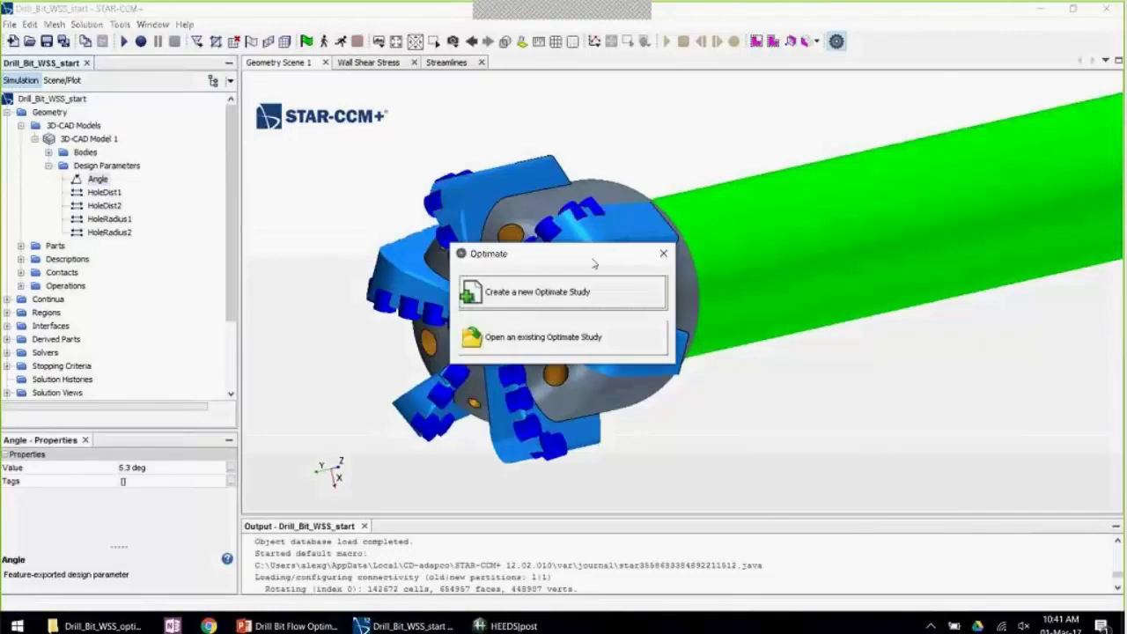
pyautogui.click(588, 300)
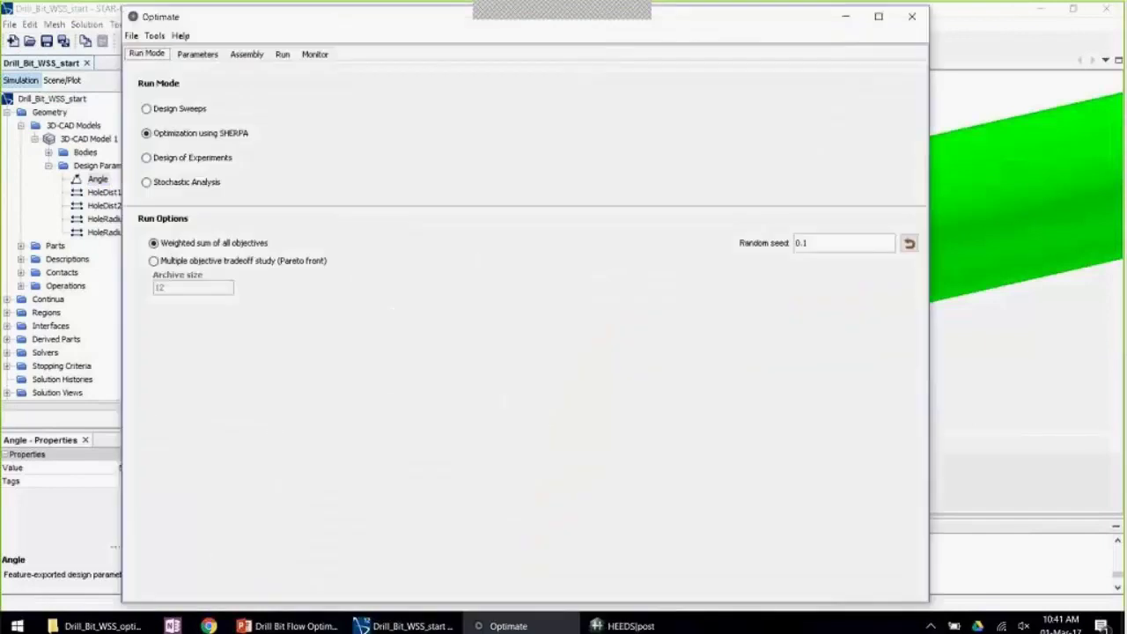
pyautogui.doubleClick(418, 18)
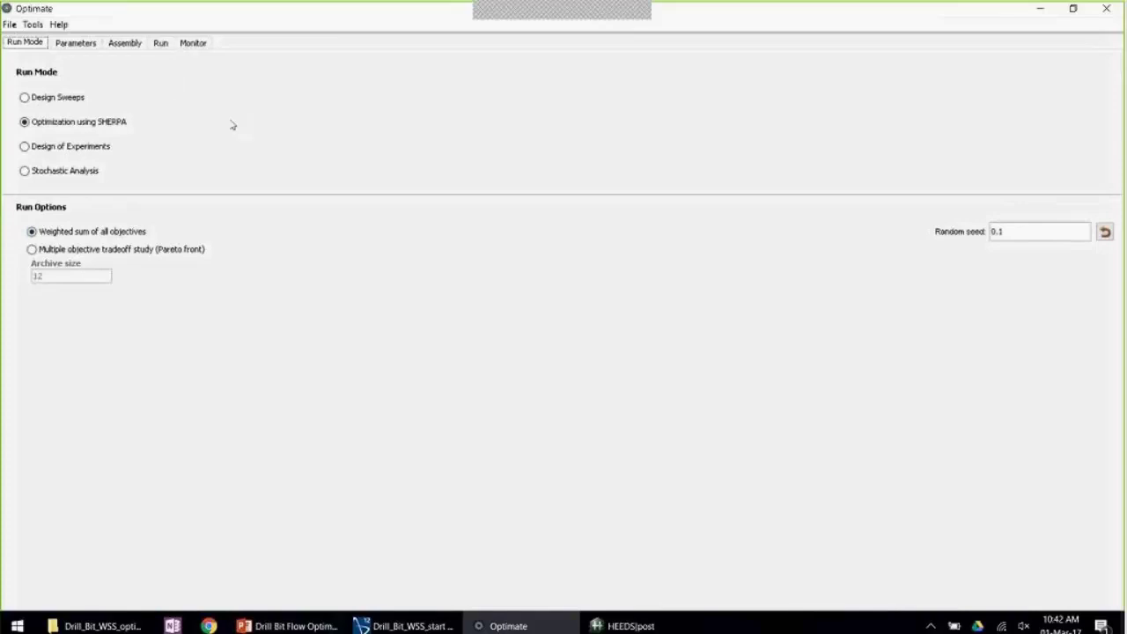
# Create study variables from all design parameters of 3D-CAD Model 1: Angle, HoleDist1, HoleDist2, HoleRadius1 and HoleRadius2.
pyautogui.click(89, 47)
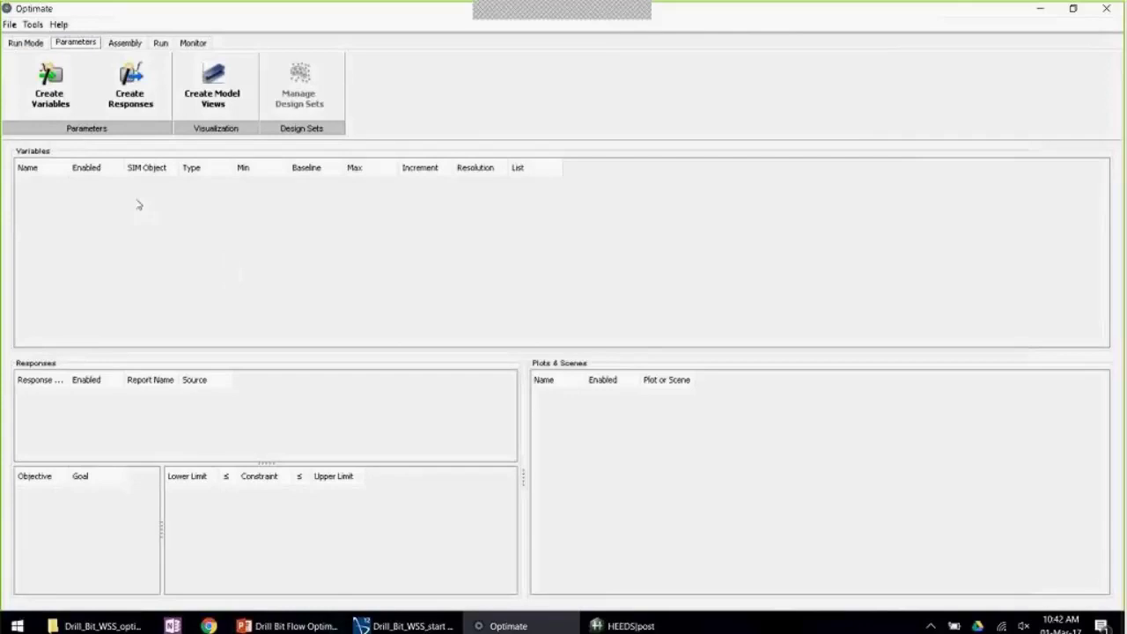
pyautogui.click(50, 83)
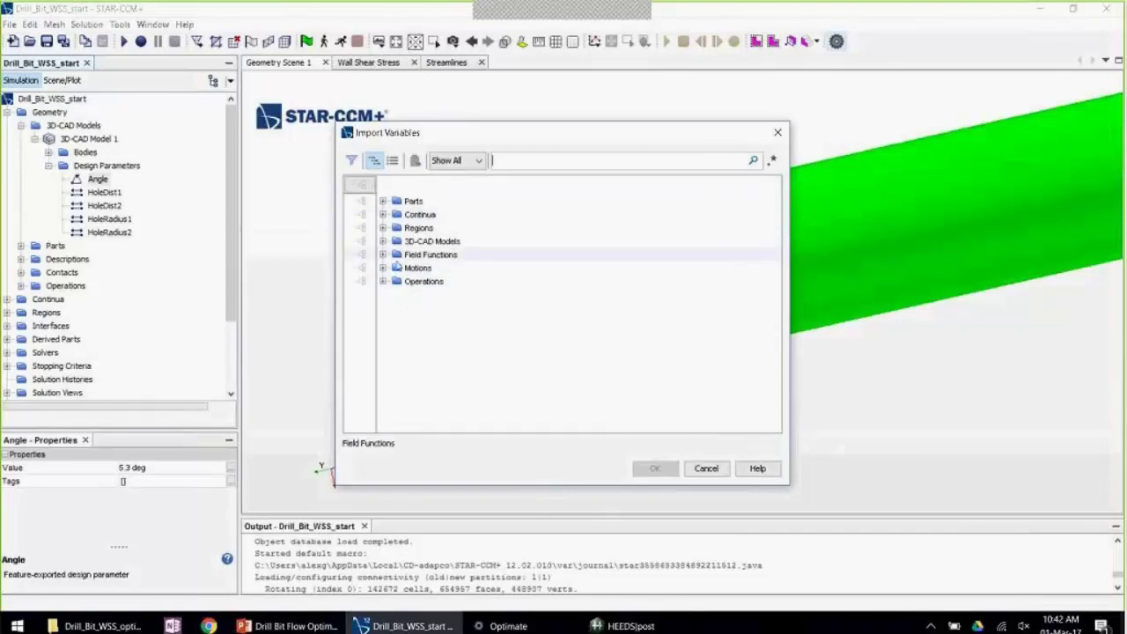
pyautogui.click(384, 202)
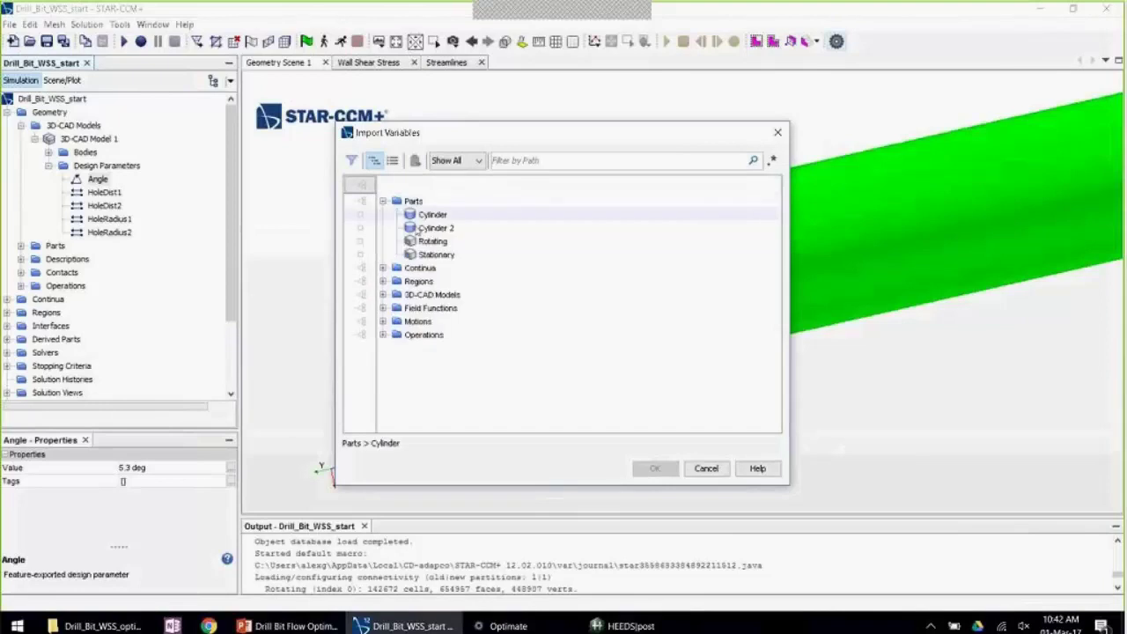
pyautogui.click(384, 202)
pyautogui.click(383, 241)
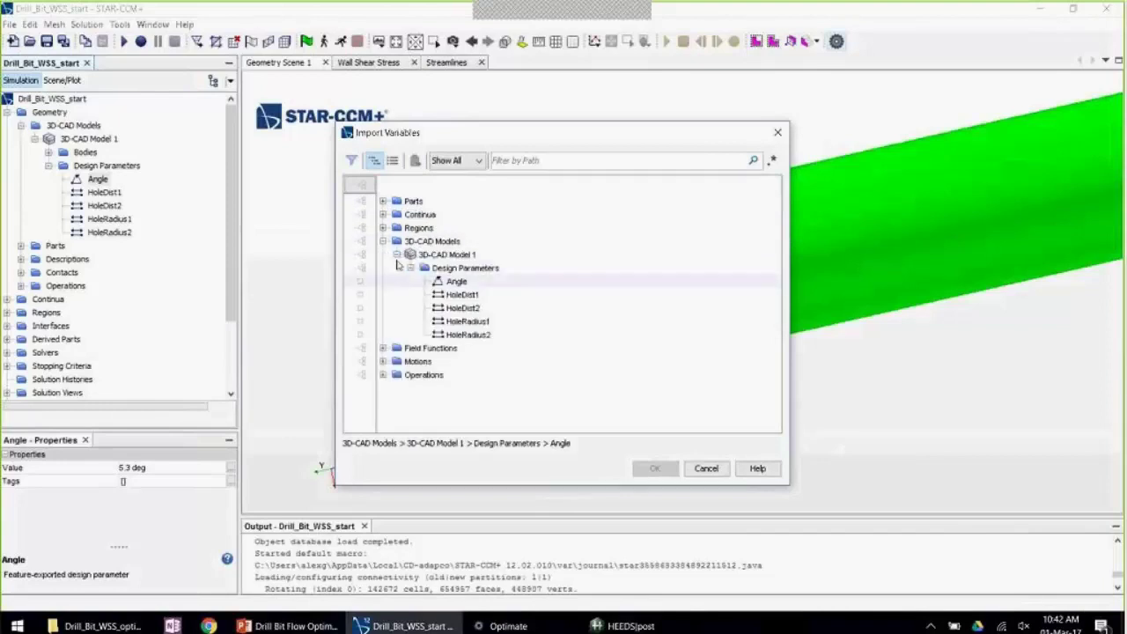
pyautogui.click(363, 268)
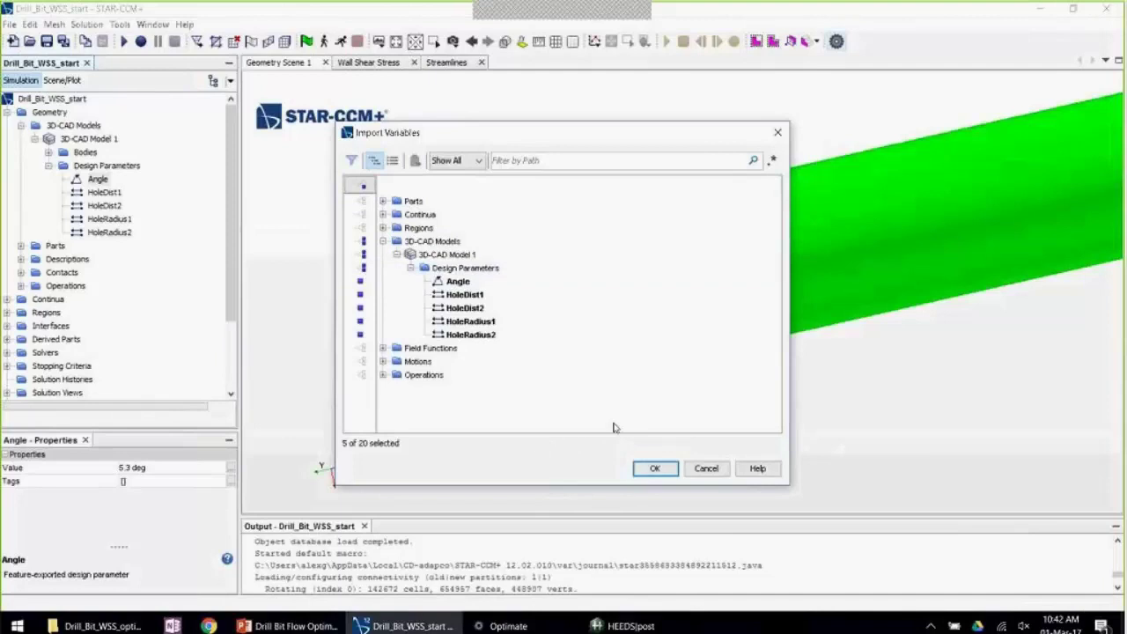
pyautogui.click(654, 468)
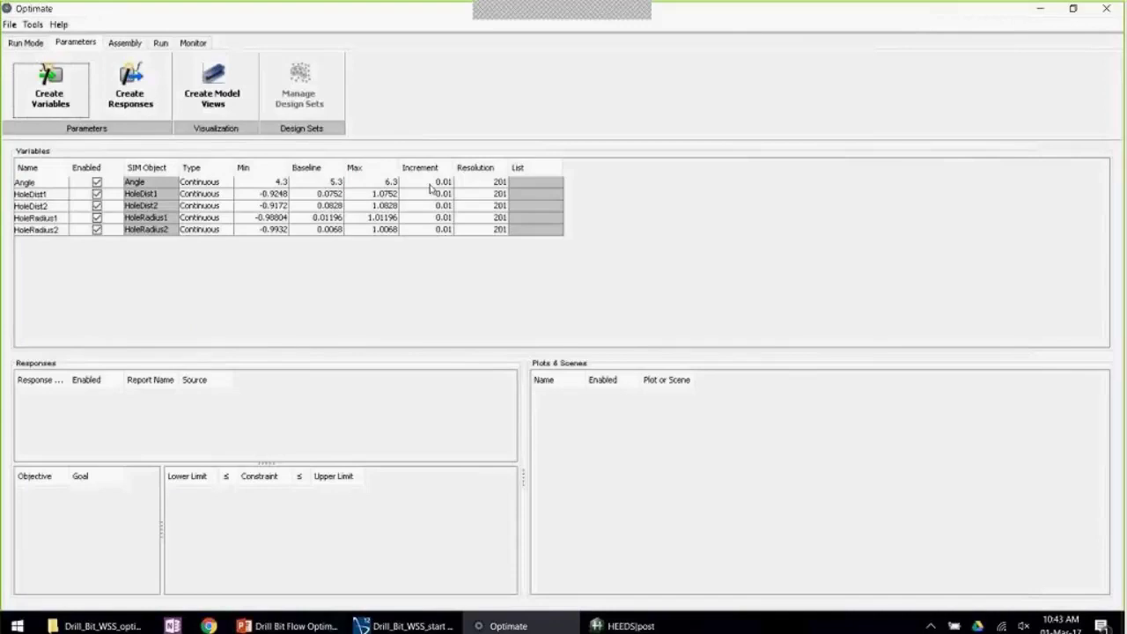
pyautogui.doubleClick(326, 183)
pyautogui.click(280, 182)
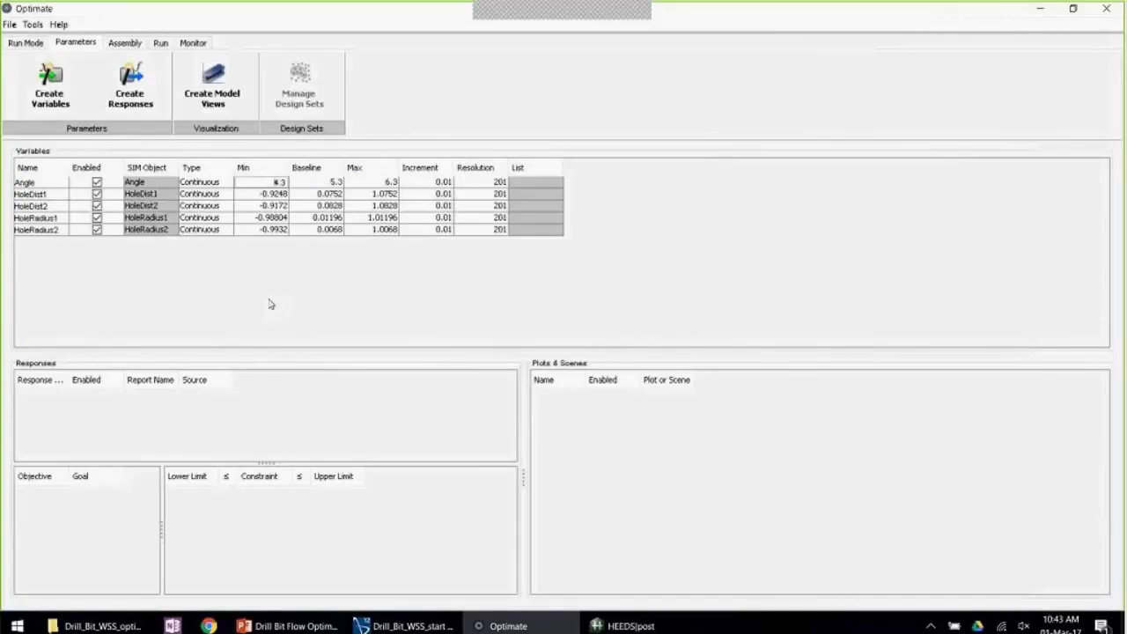
# Create responses from the Avg. Wall Shear Stress and Std. deviation of mass flow reports, and widen the response name column.
pyautogui.click(132, 80)
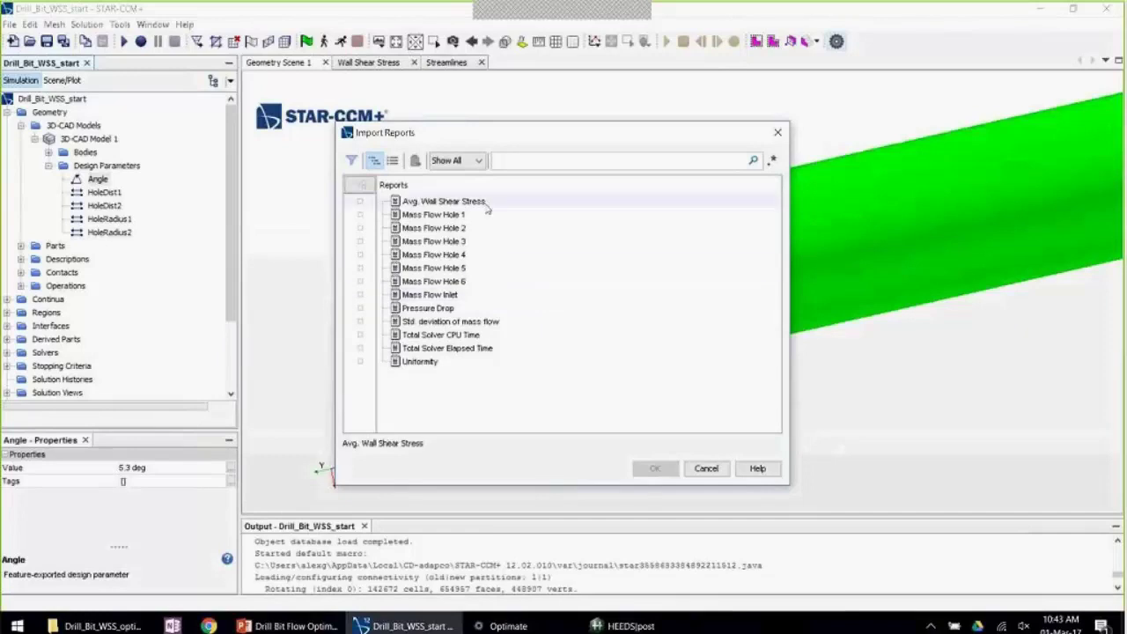
pyautogui.click(459, 206)
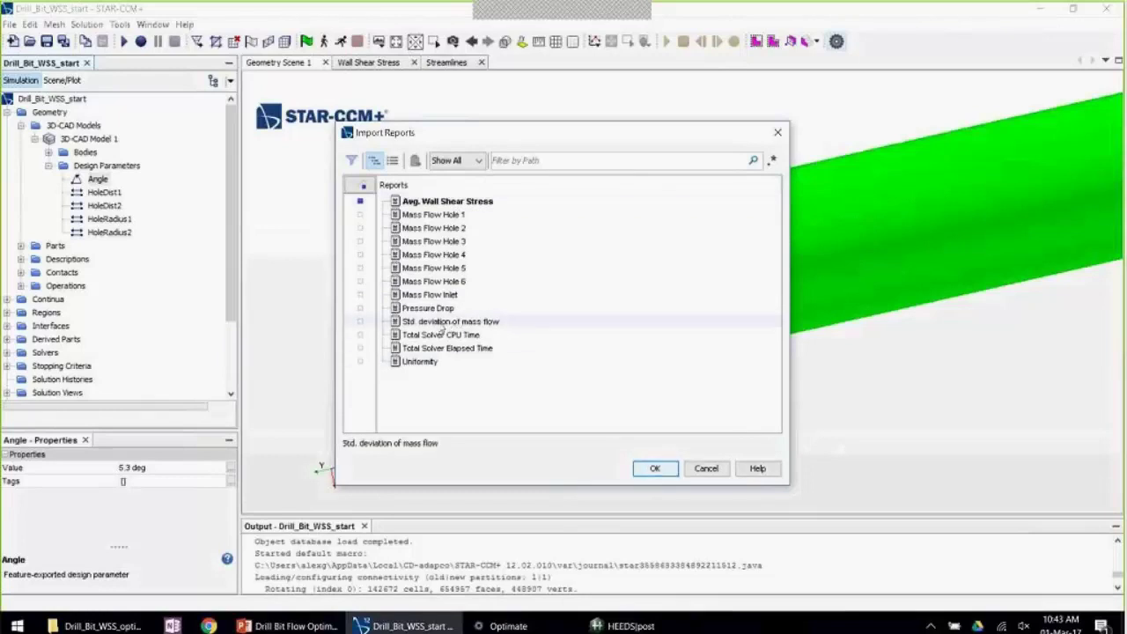
pyautogui.click(449, 323)
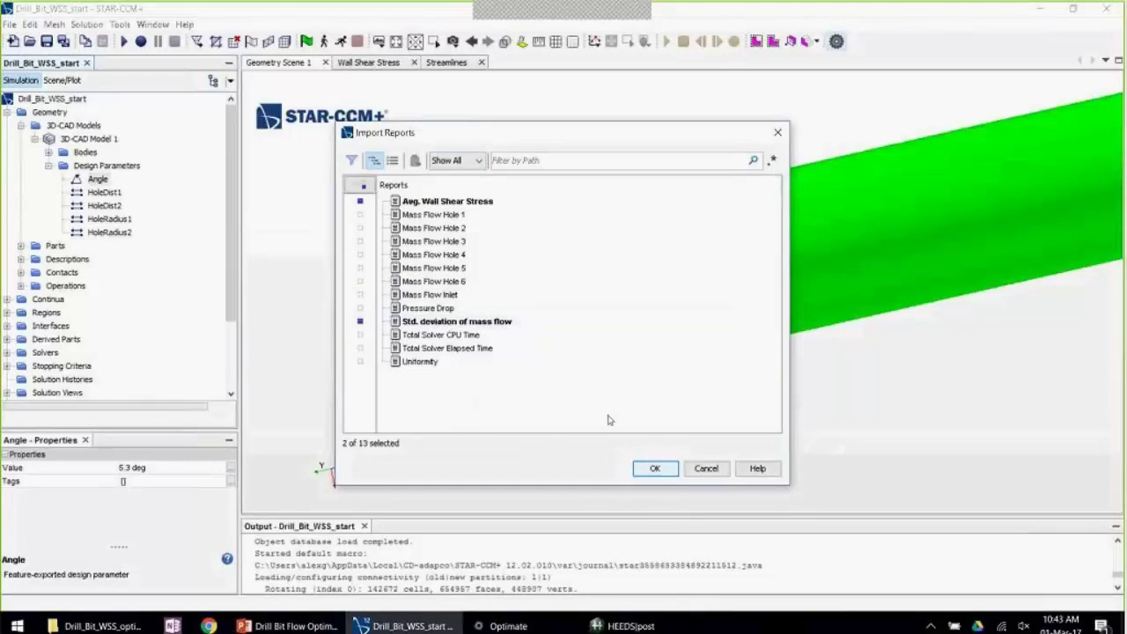
pyautogui.click(655, 468)
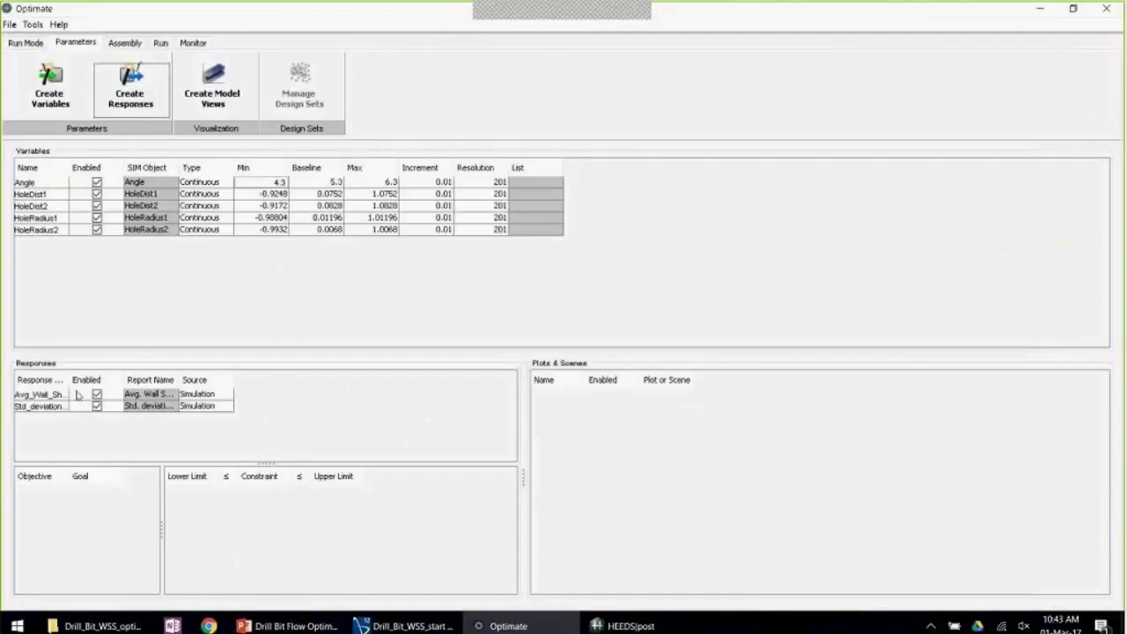
pyautogui.moveTo(66, 374); pyautogui.dragTo(115, 374)
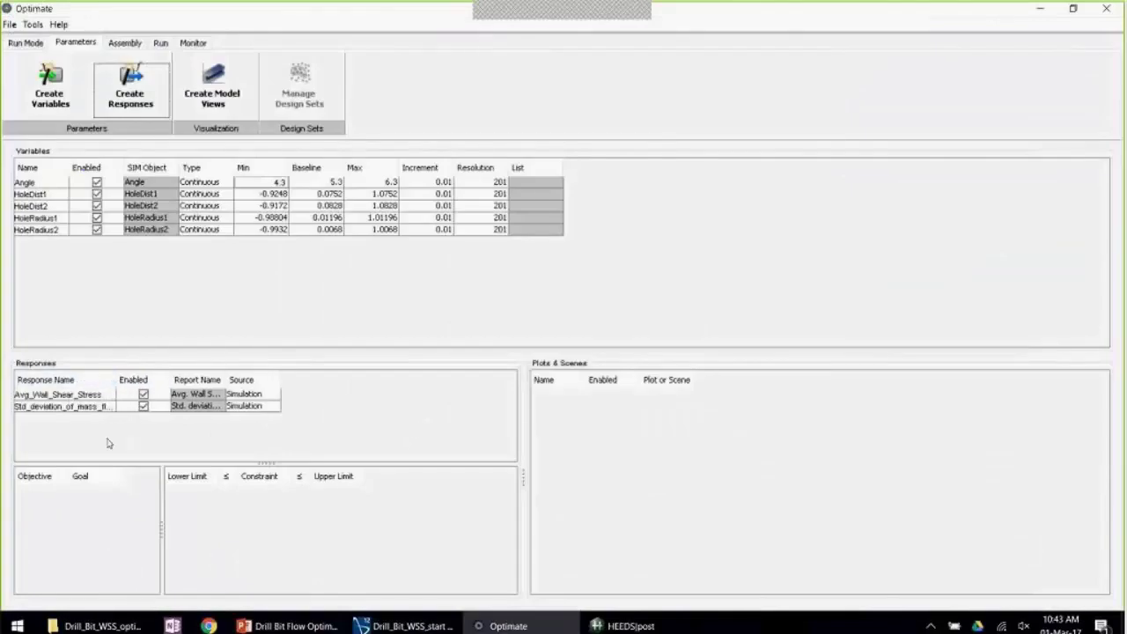
# Set the Avg_Wall_Shear_Stress response as an objective with the goal Maximize.
pyautogui.click(59, 396)
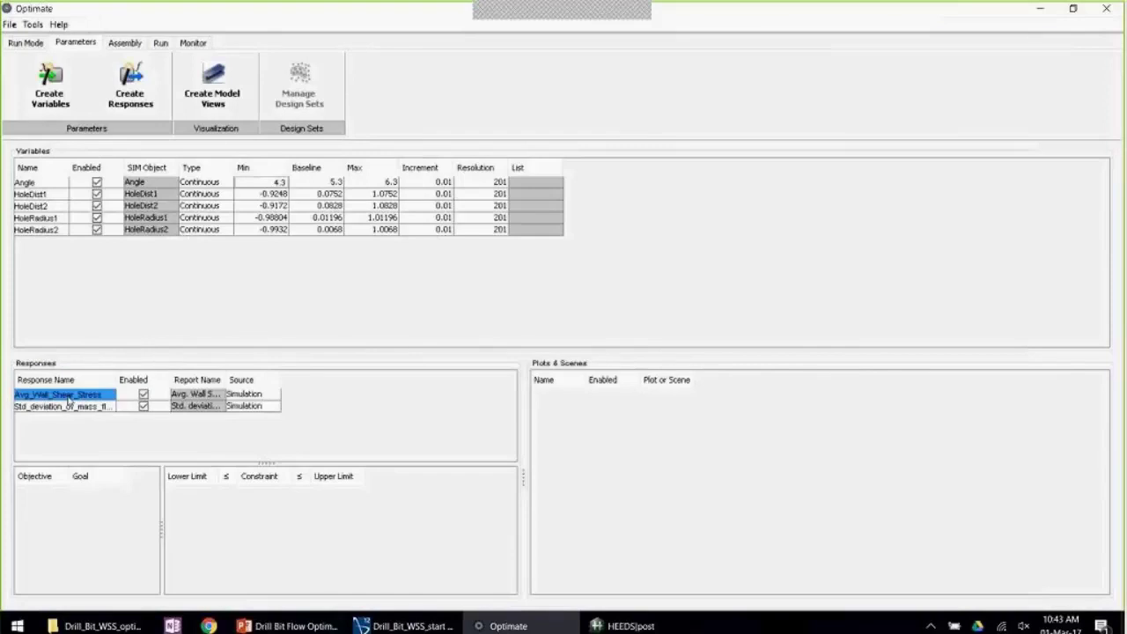
pyautogui.rightClick(71, 397)
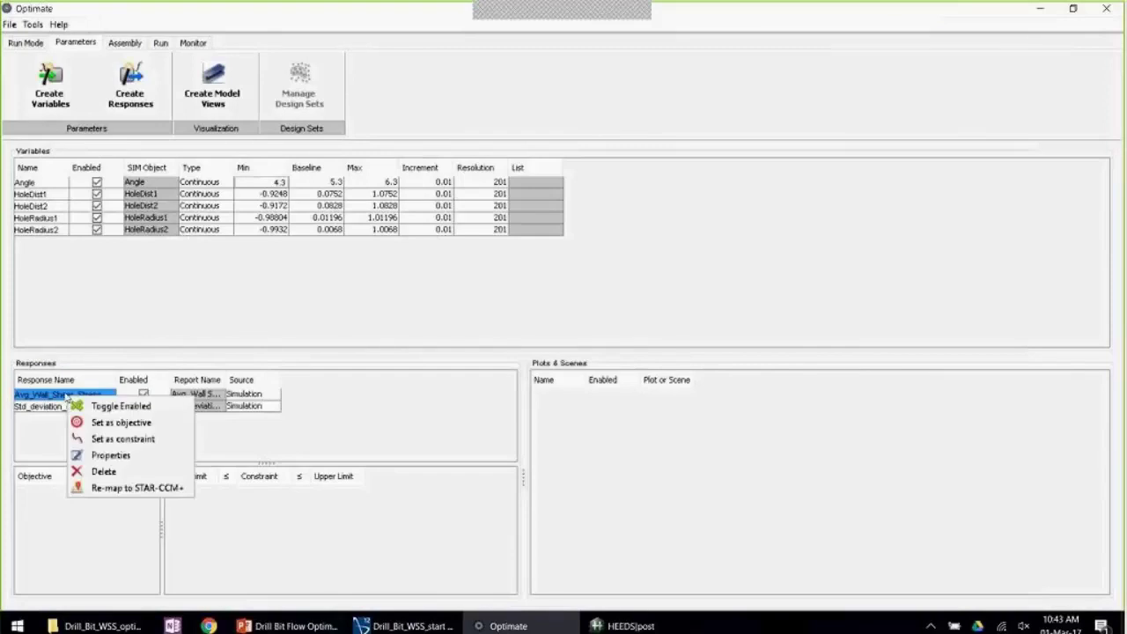
pyautogui.click(112, 424)
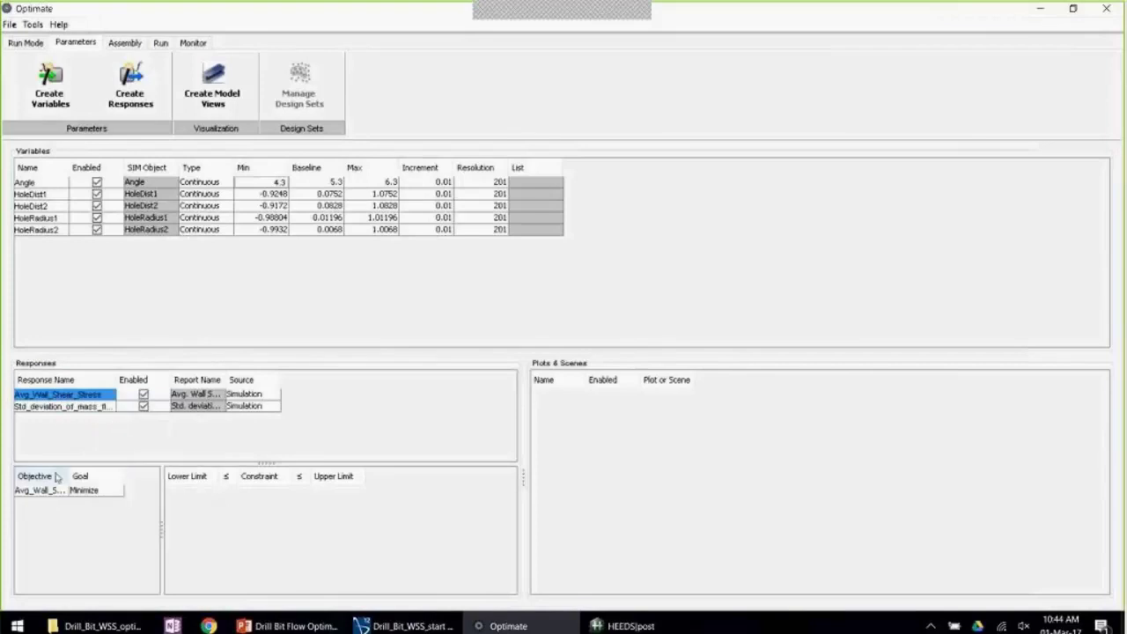
pyautogui.moveTo(66, 475); pyautogui.dragTo(107, 485)
pyautogui.click(124, 491)
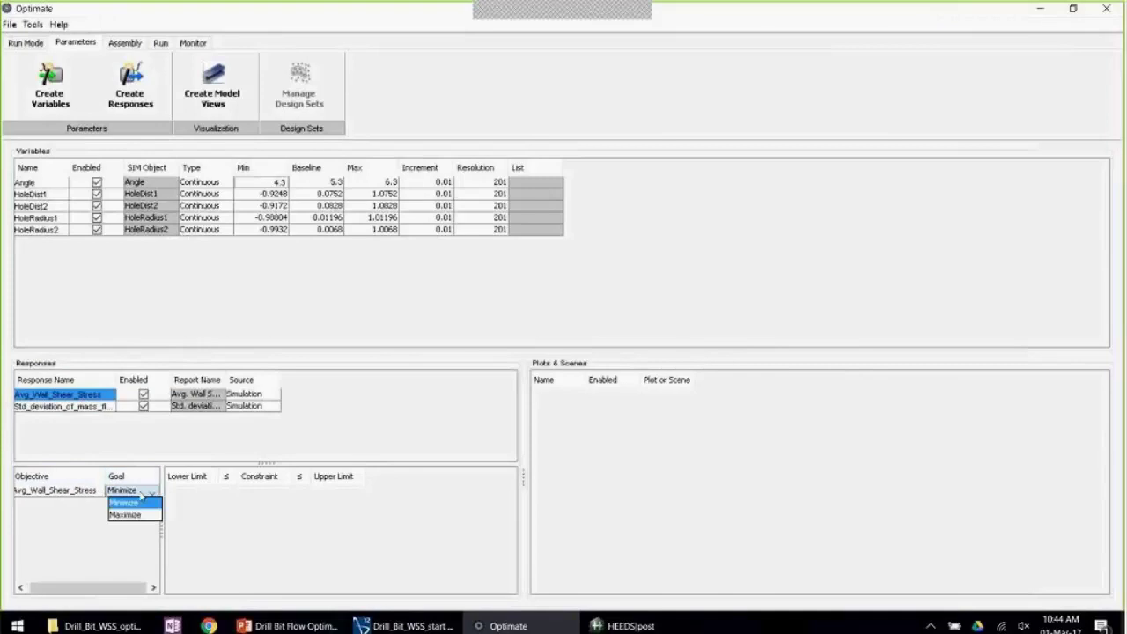
pyautogui.click(139, 515)
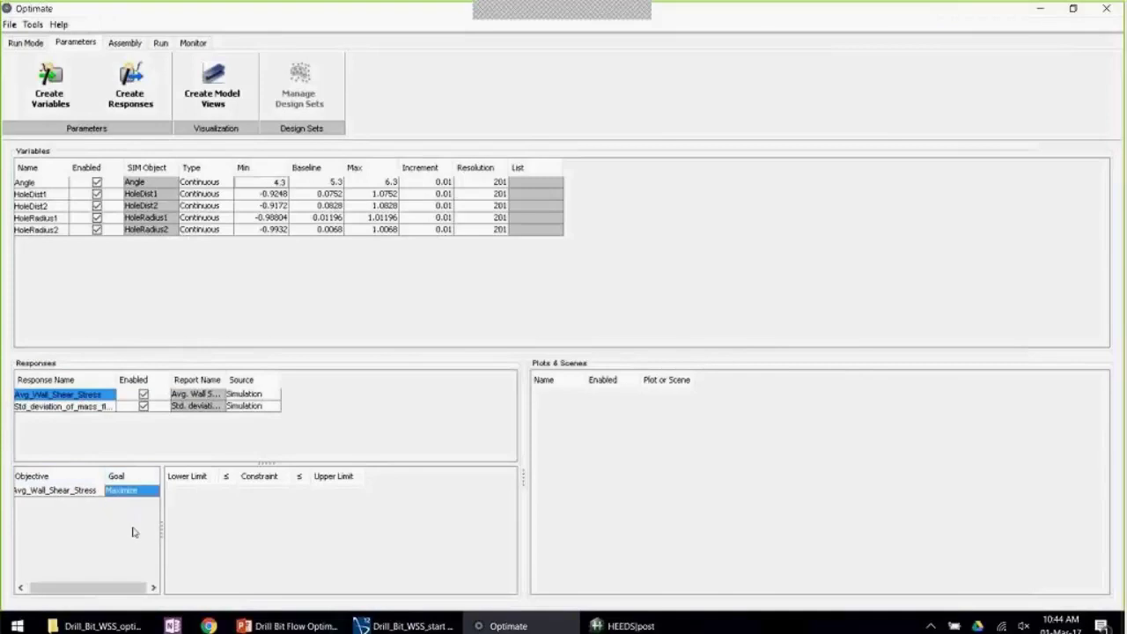
# Set the standard deviation of mass flow response as a constraint with an upper limit of 0.1.
pyautogui.click(62, 409)
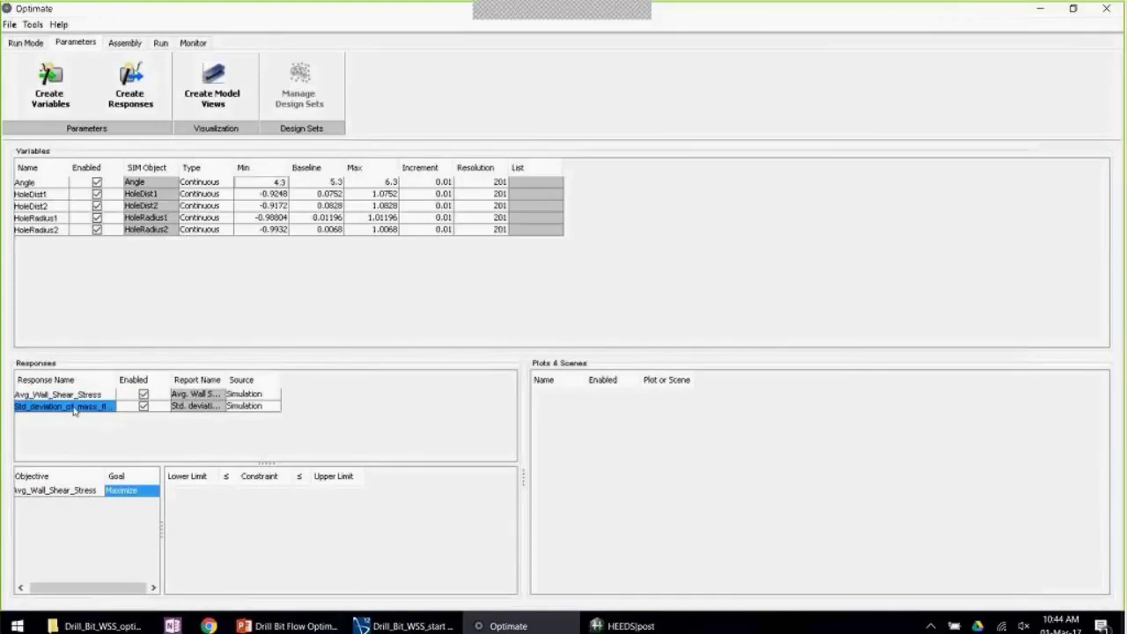
pyautogui.rightClick(75, 411)
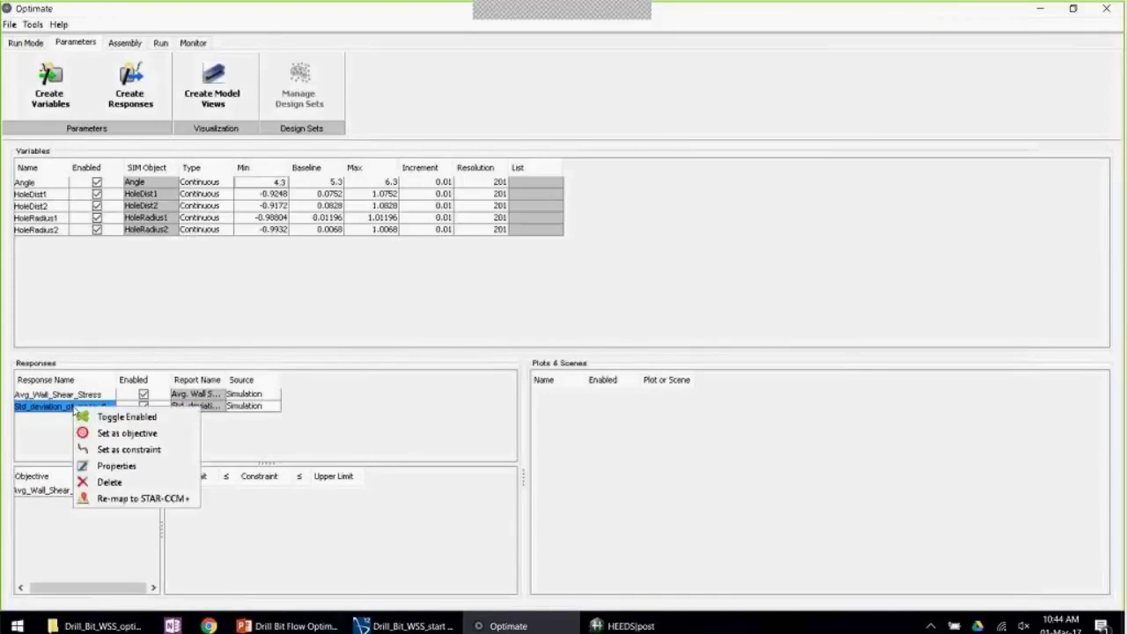
pyautogui.click(125, 451)
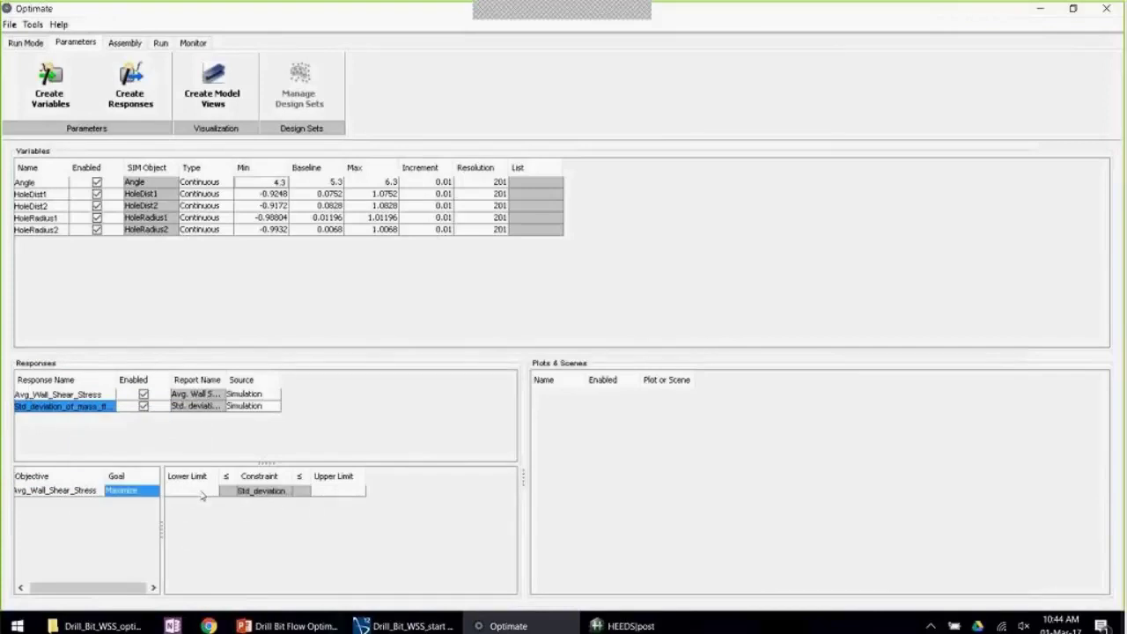
pyautogui.click(339, 490)
pyautogui.click(339, 491)
pyautogui.write('0.1')
pyautogui.press('Return')
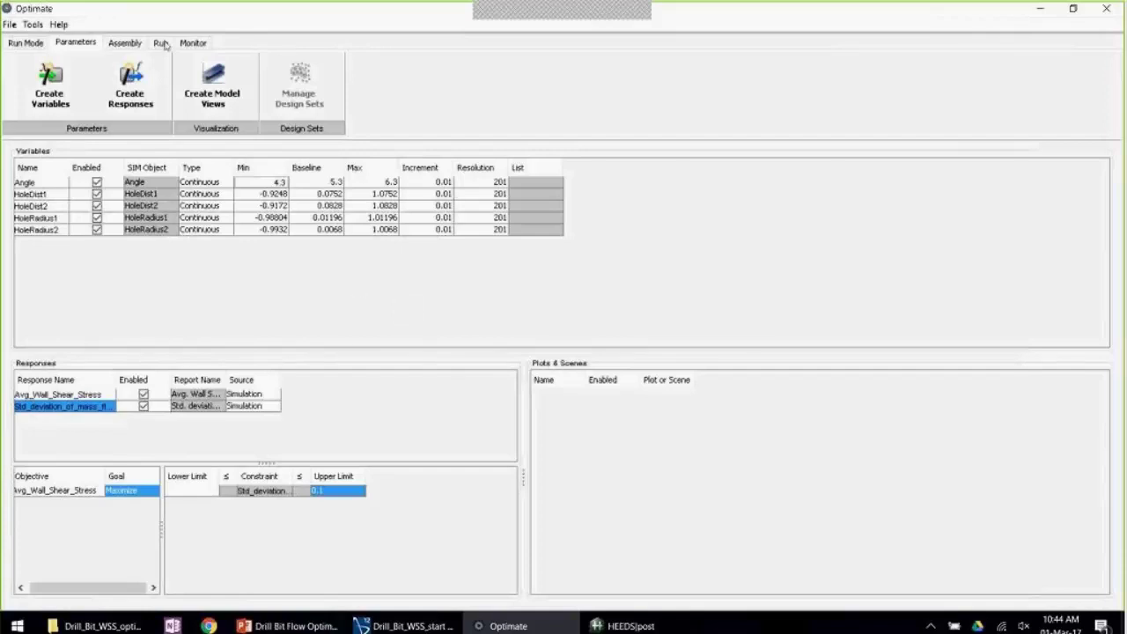
# Start creating model views for the study and select the Streamlines, Wall Shear Stress and Geometry Scene 1 scenes.
pyautogui.click(215, 80)
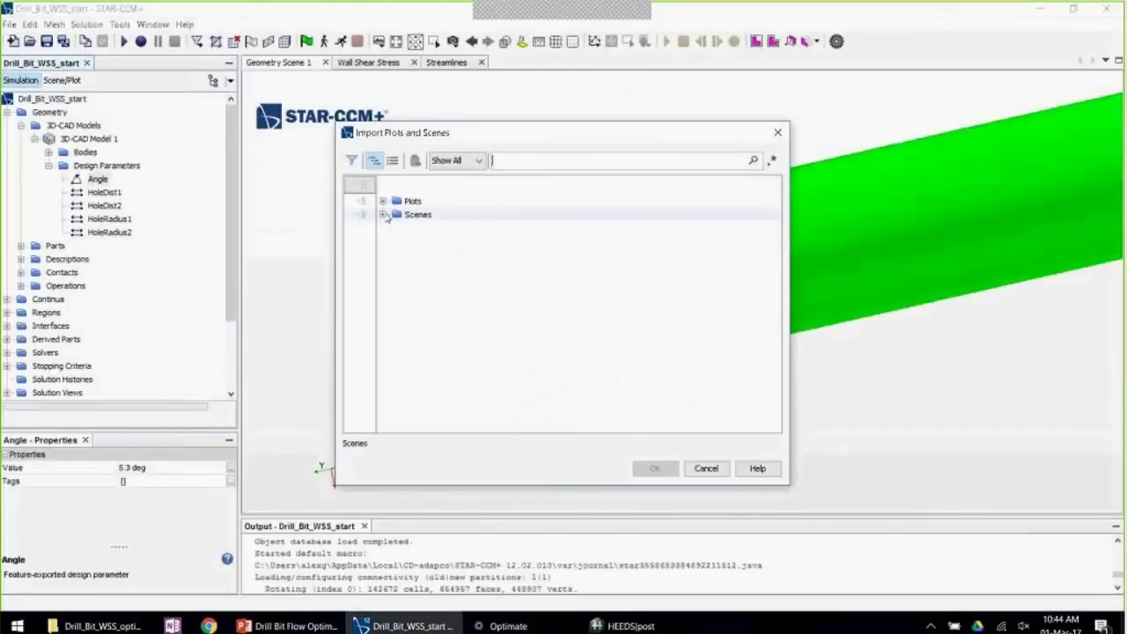
pyautogui.click(383, 215)
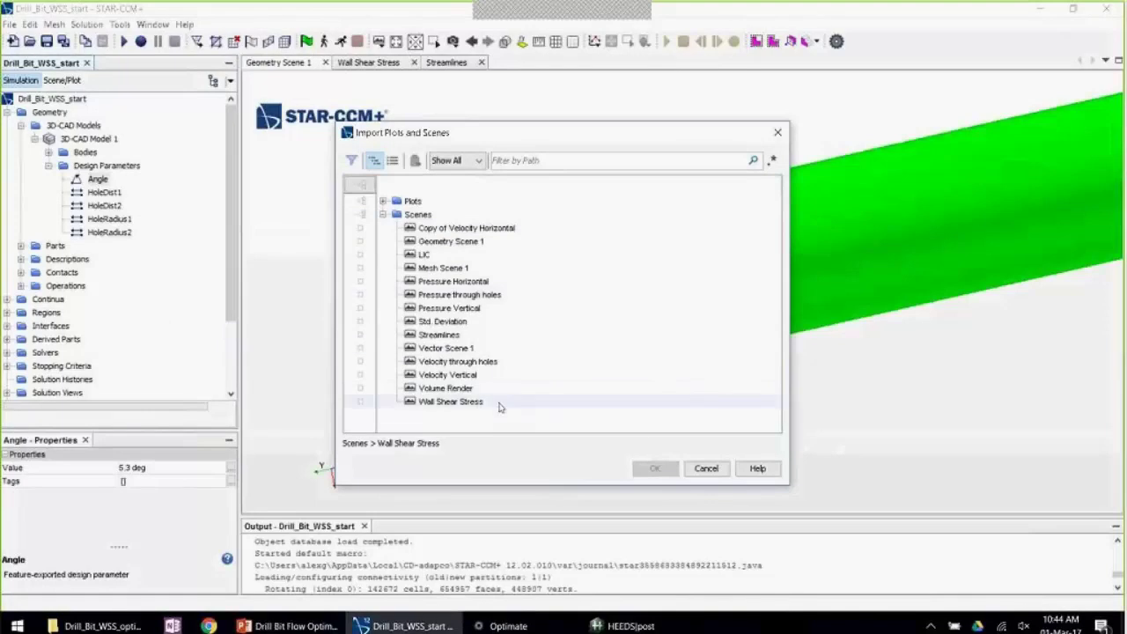
pyautogui.click(464, 337)
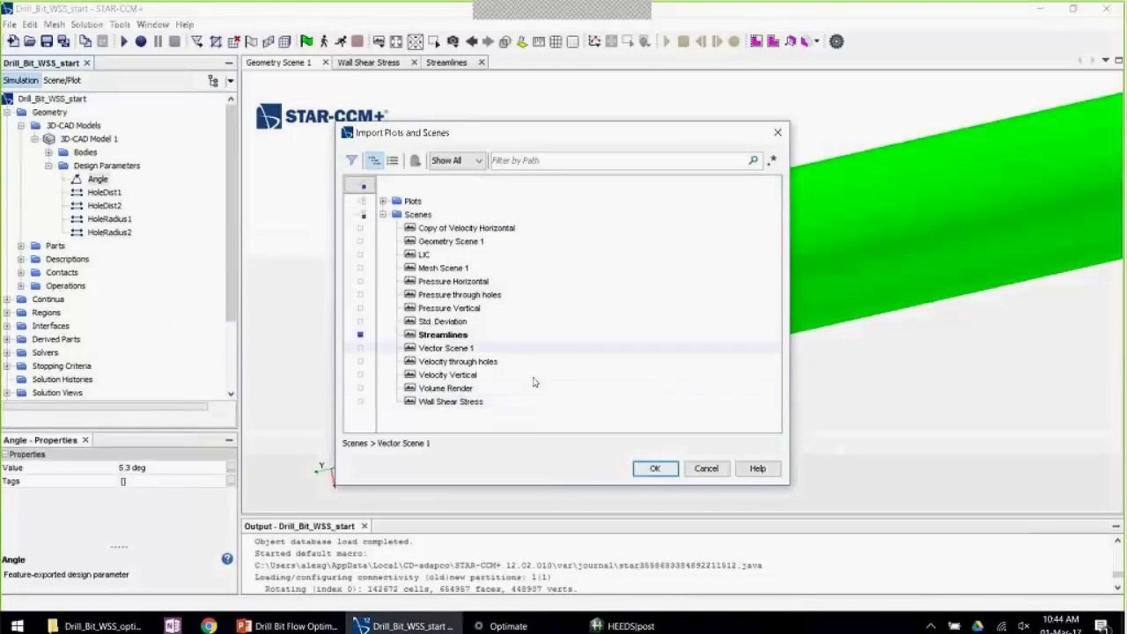
pyautogui.click(454, 402)
pyautogui.click(429, 242)
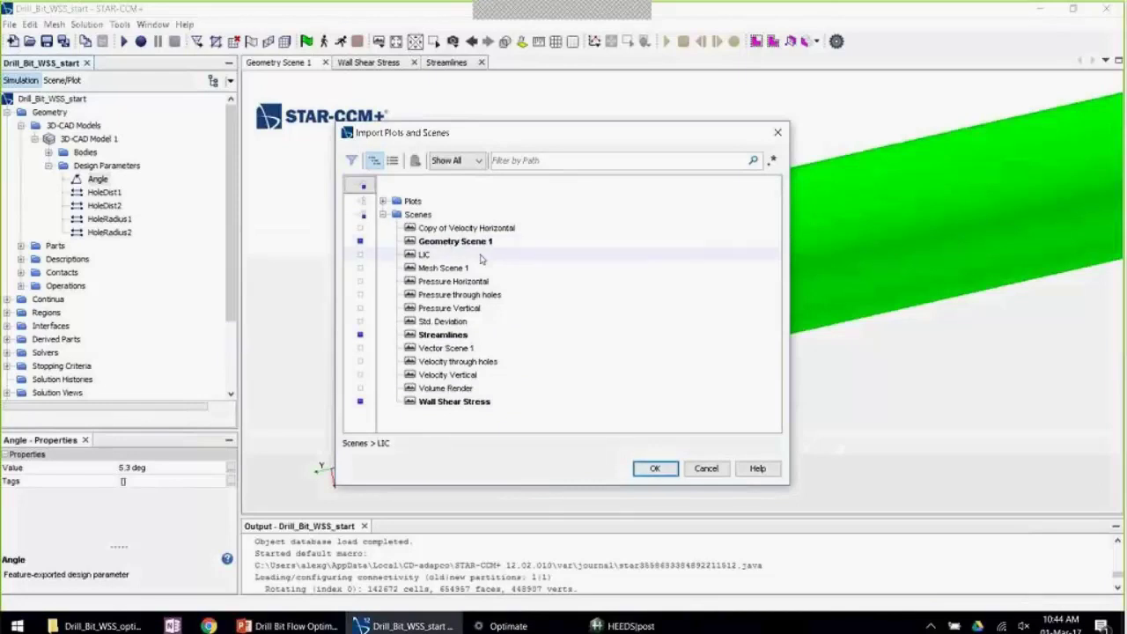
# Add the Std. Deviation Monitor, Pressure Drop Monitor and Residuals plots to the selection and import all selected plots and scenes.
pyautogui.click(383, 202)
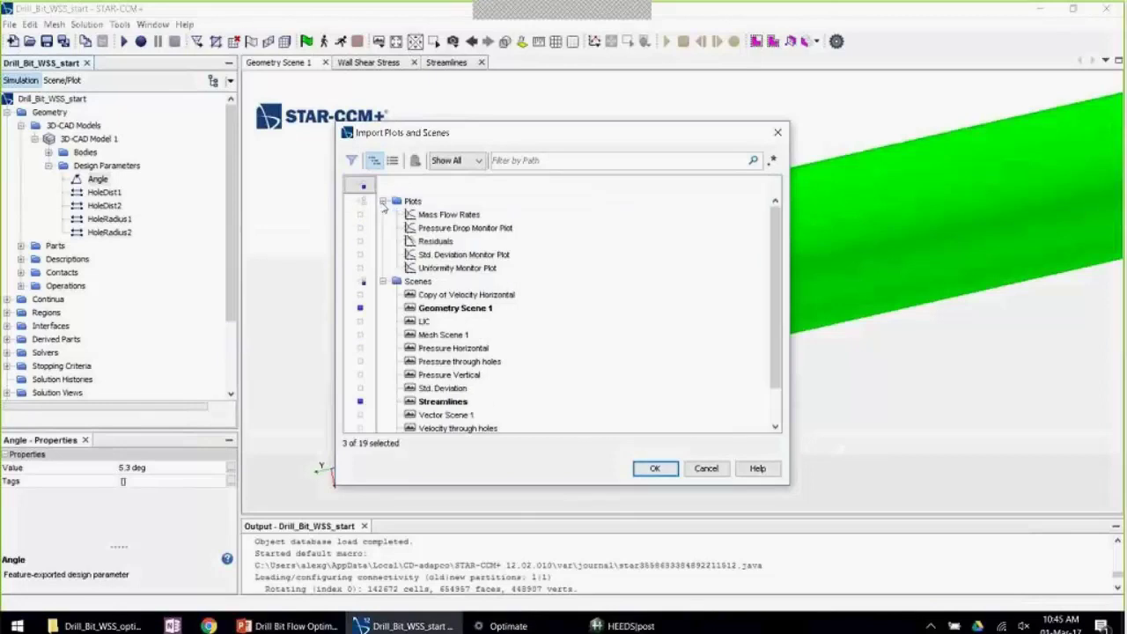
pyautogui.click(451, 269)
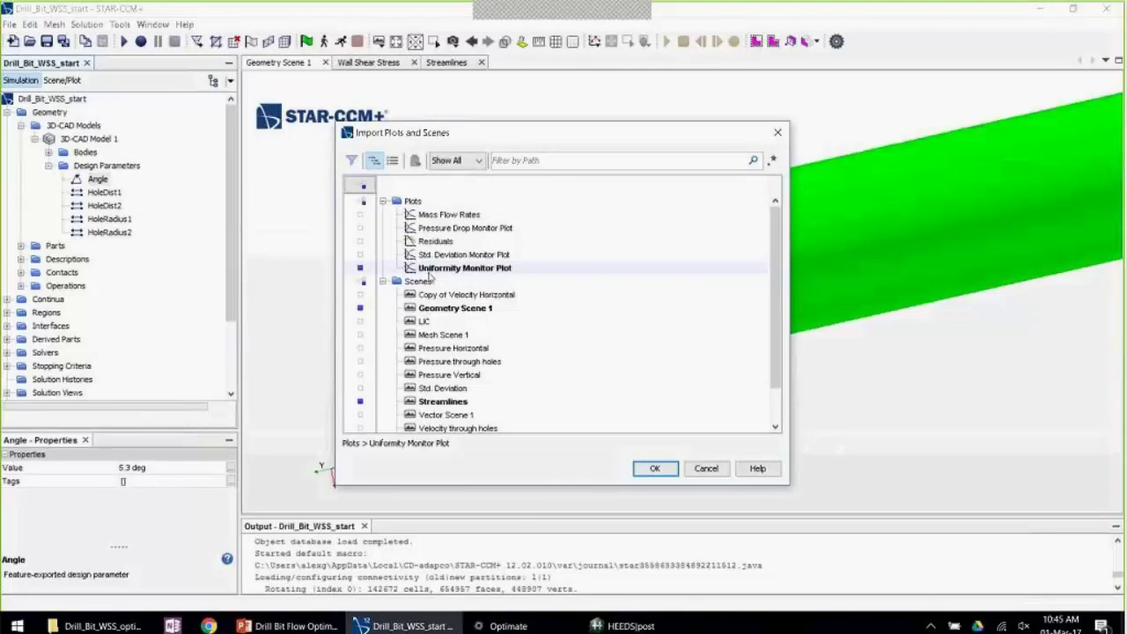
pyautogui.click(445, 256)
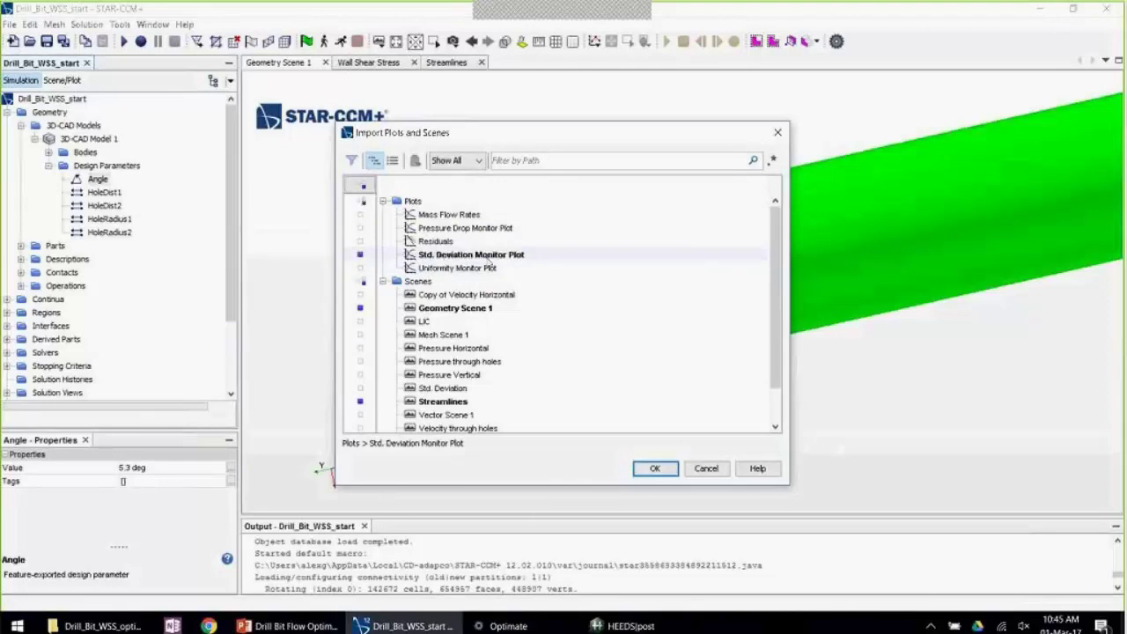
pyautogui.click(467, 228)
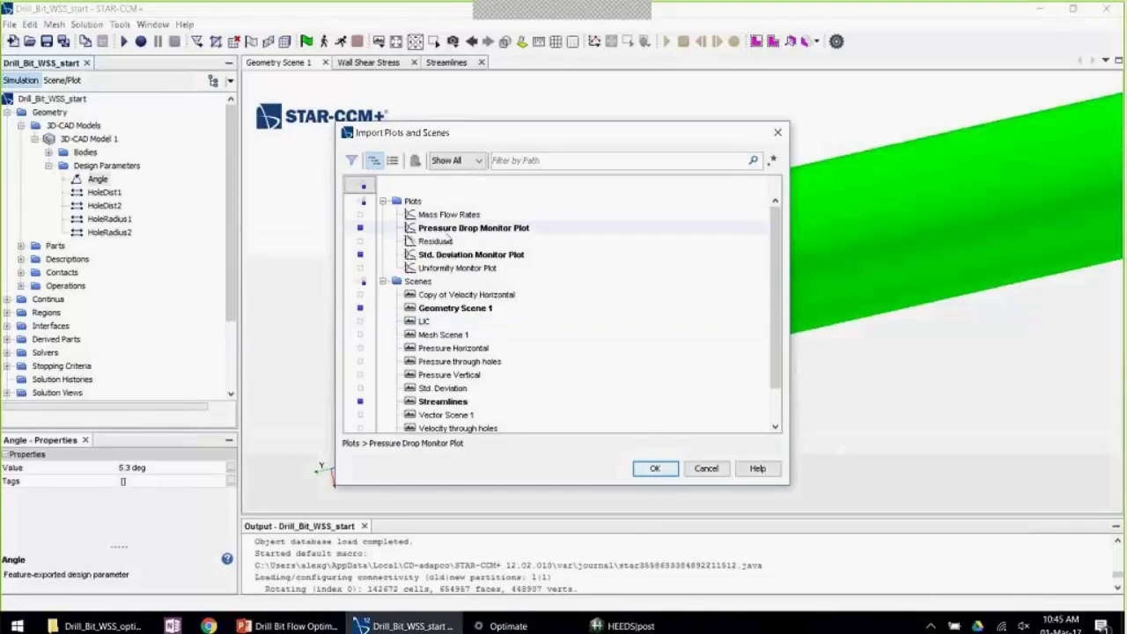
pyautogui.click(438, 242)
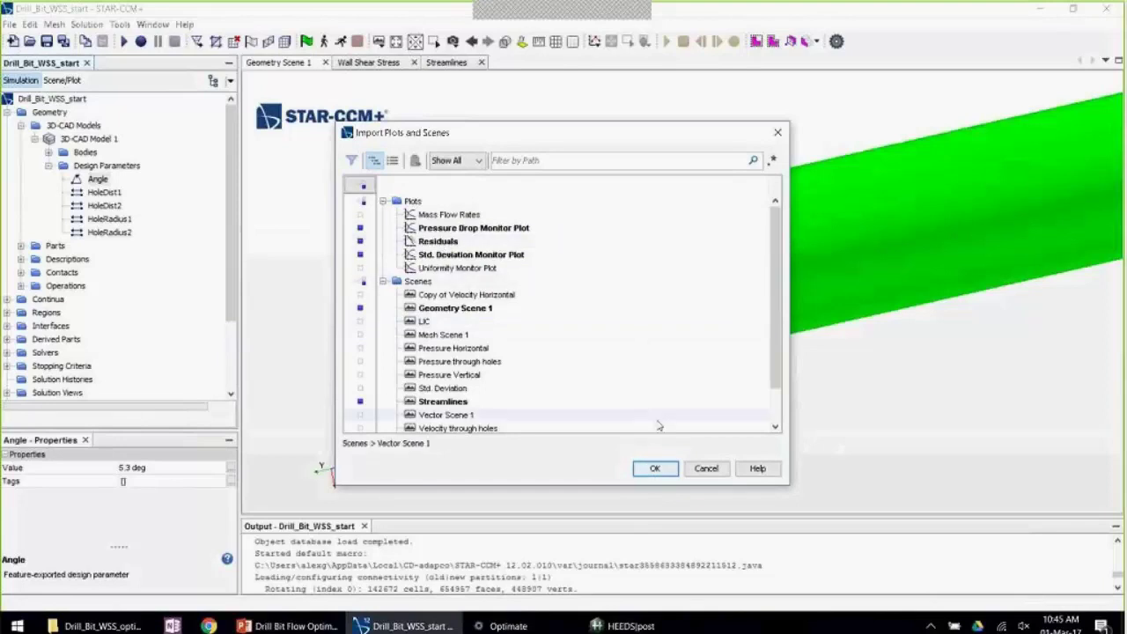
pyautogui.click(656, 468)
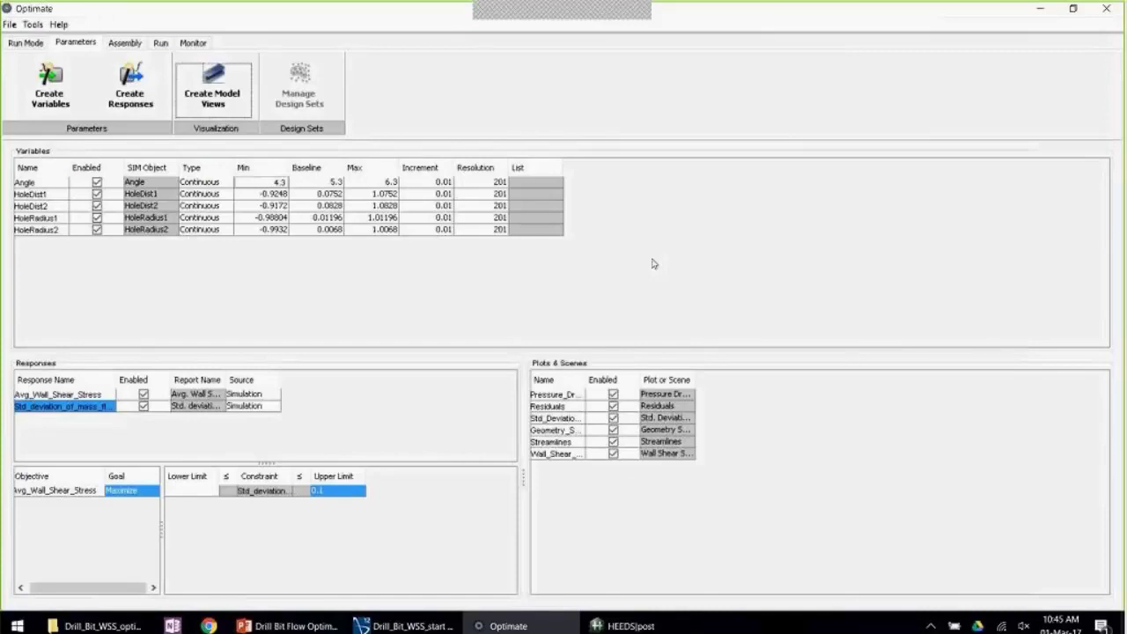
# Configure the assembly with 2 simultaneous jobs, 4 cores per job and 100 runs, and open the run controls.
pyautogui.click(130, 47)
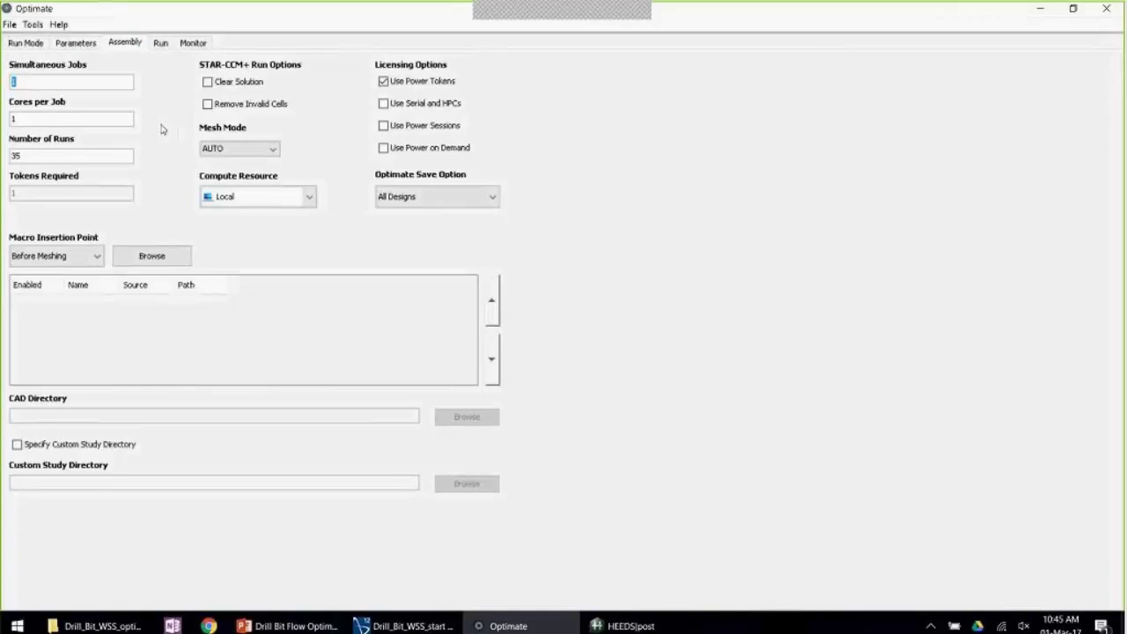
pyautogui.write('2')
pyautogui.click(34, 118)
pyautogui.write('4')
pyautogui.click(34, 155)
pyautogui.write('100')
pyautogui.click(161, 44)
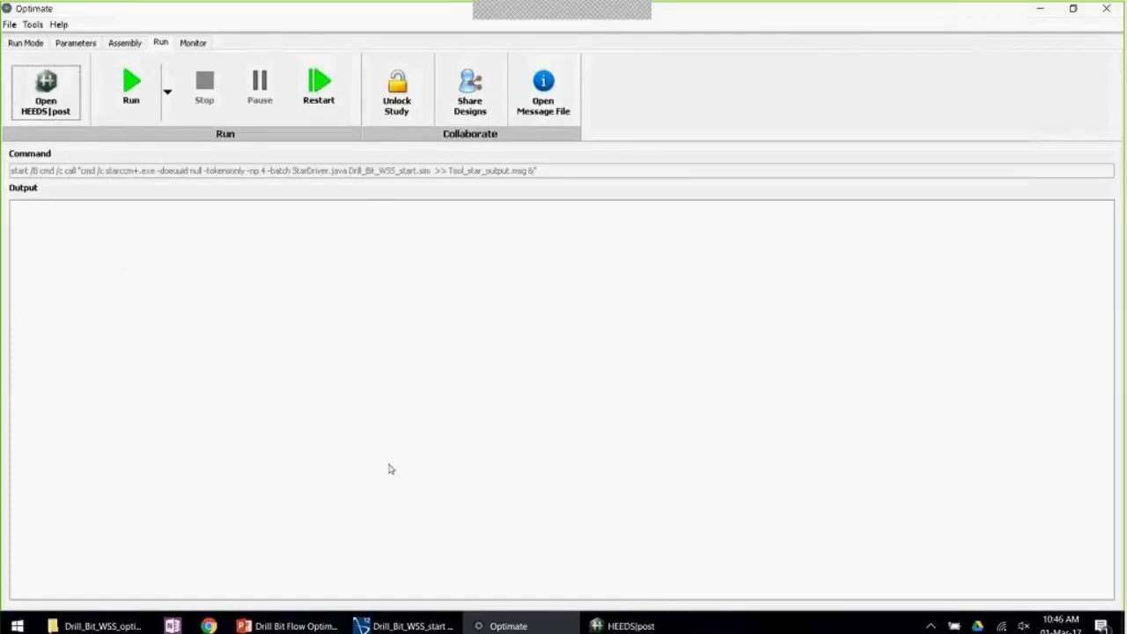
# Switch to HEEDS|post, review the Agent_Group_1 study summary, and look through the evaluated designs in DesignTable_5.
pyautogui.click(634, 625)
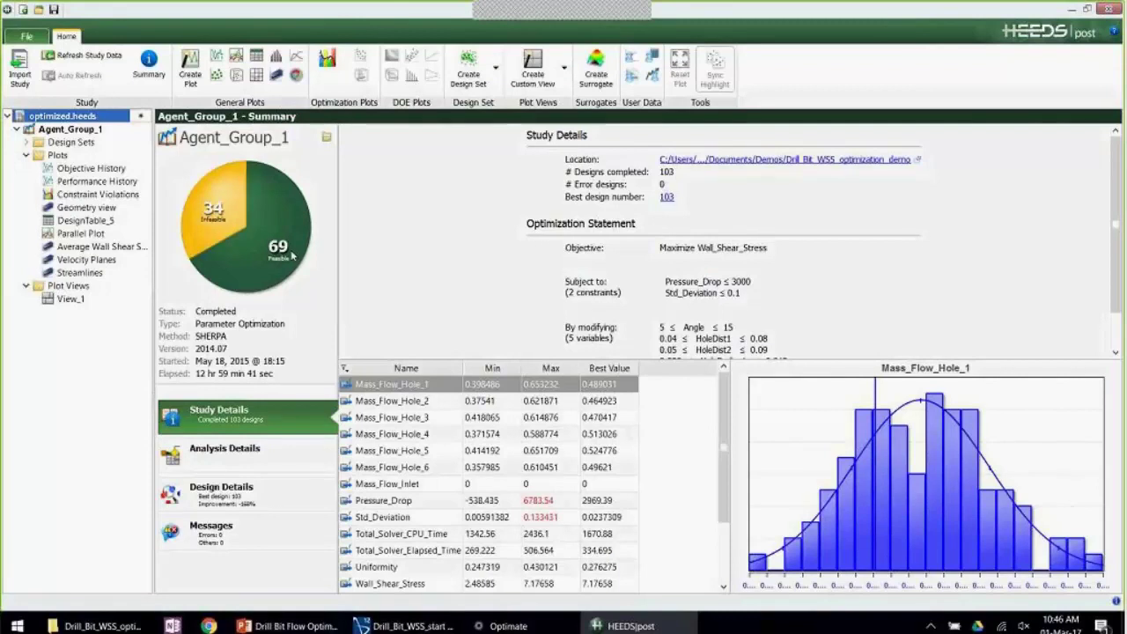
pyautogui.moveTo(293, 255)
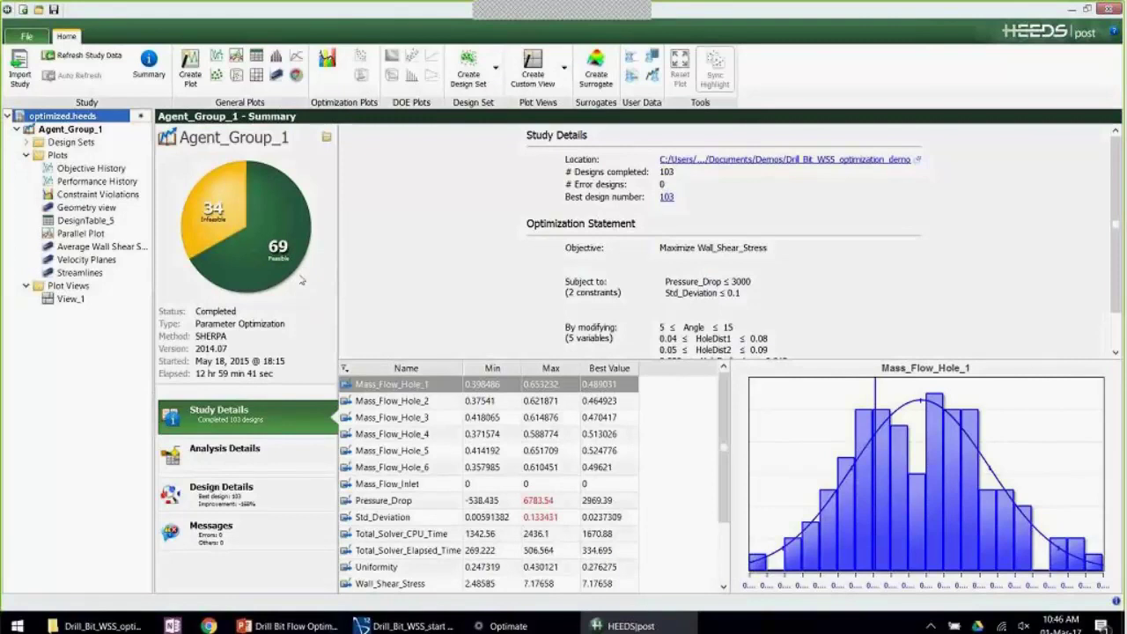
pyautogui.moveTo(301, 280)
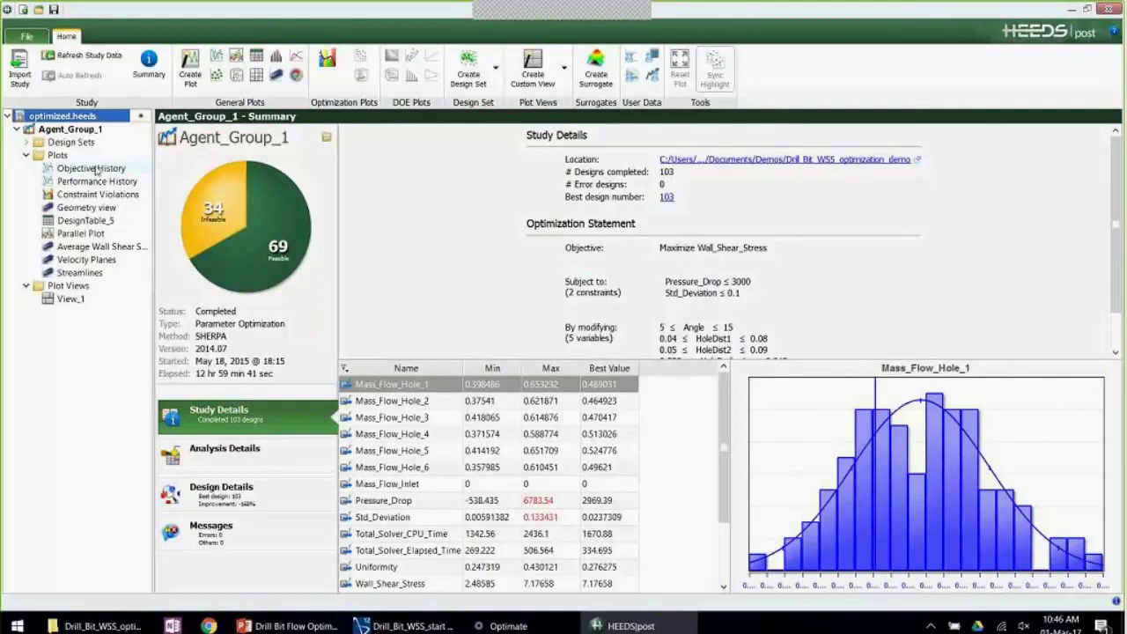
pyautogui.click(87, 222)
pyautogui.scroll(-13, 593, 316)
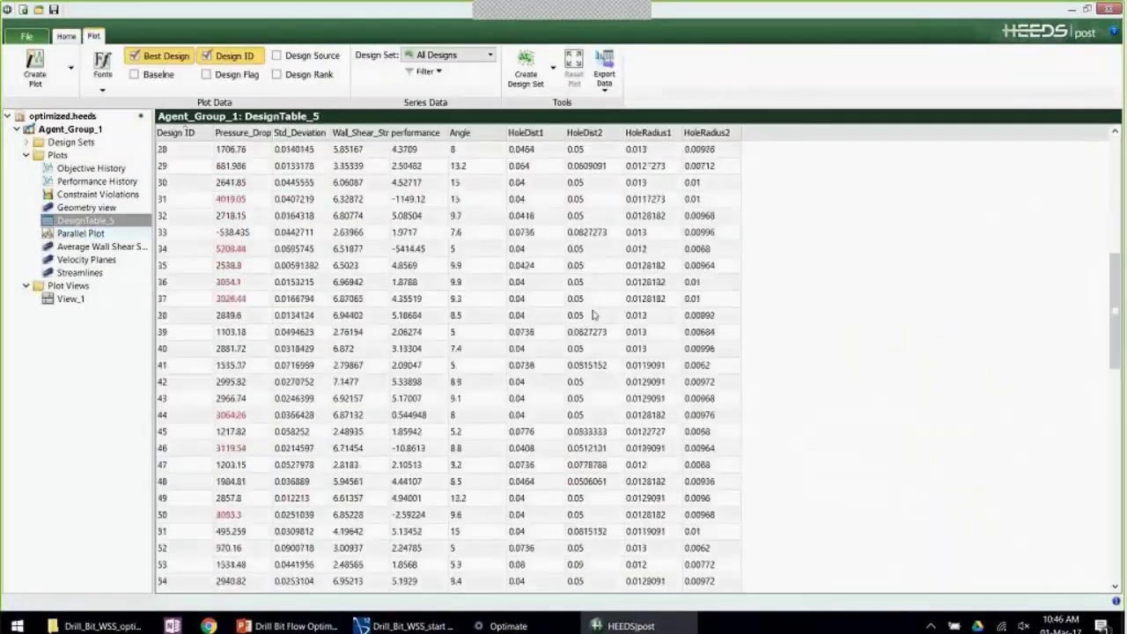
pyautogui.scroll(13, 593, 315)
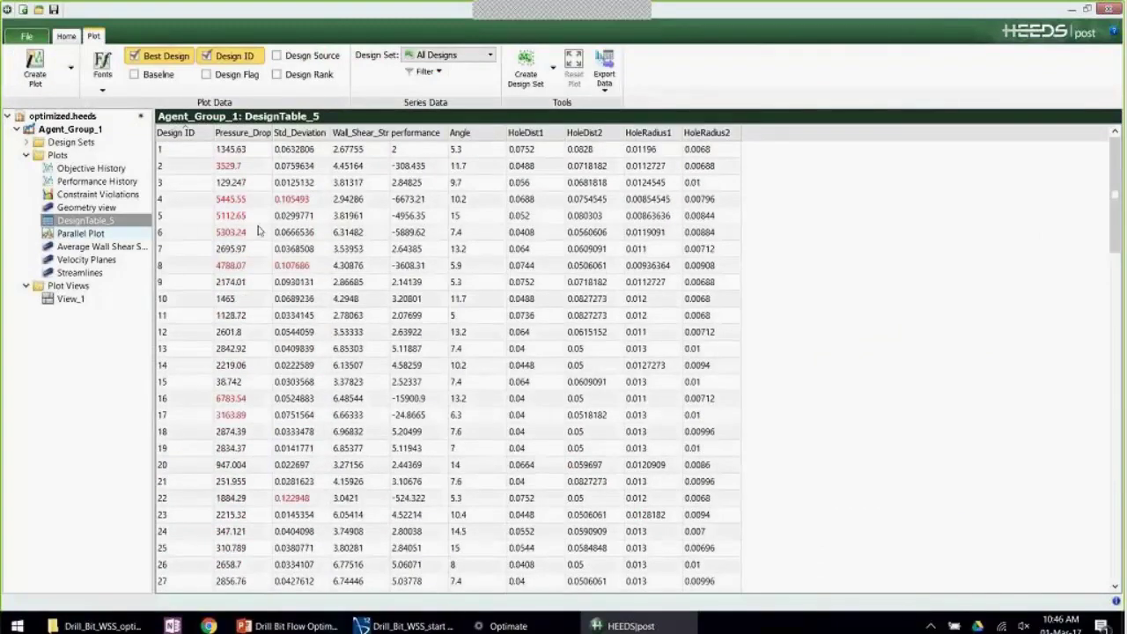
# Open the Constraint Violations plot and inspect the Pressure_Drop and Std_Deviation bars.
pyautogui.click(95, 194)
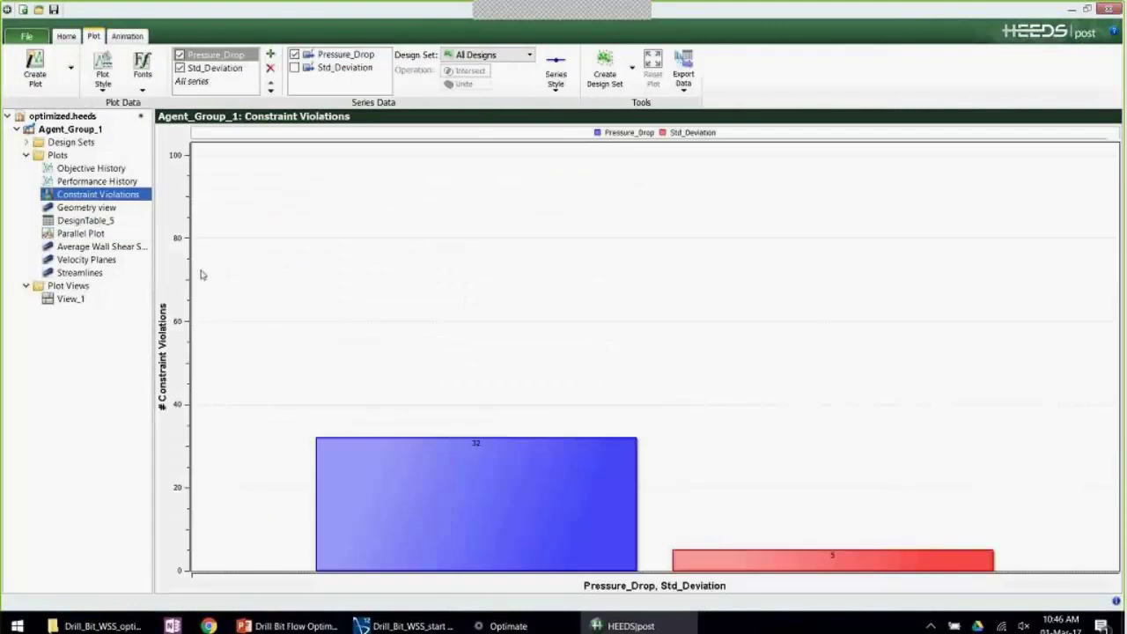
pyautogui.click(464, 513)
pyautogui.click(805, 565)
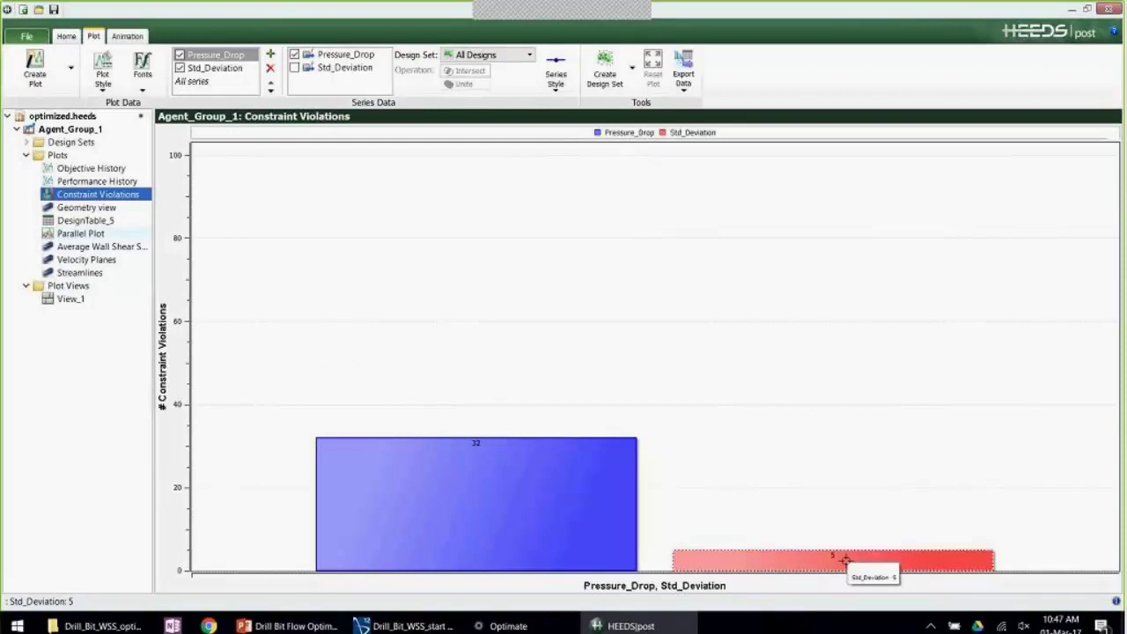
pyautogui.click(485, 480)
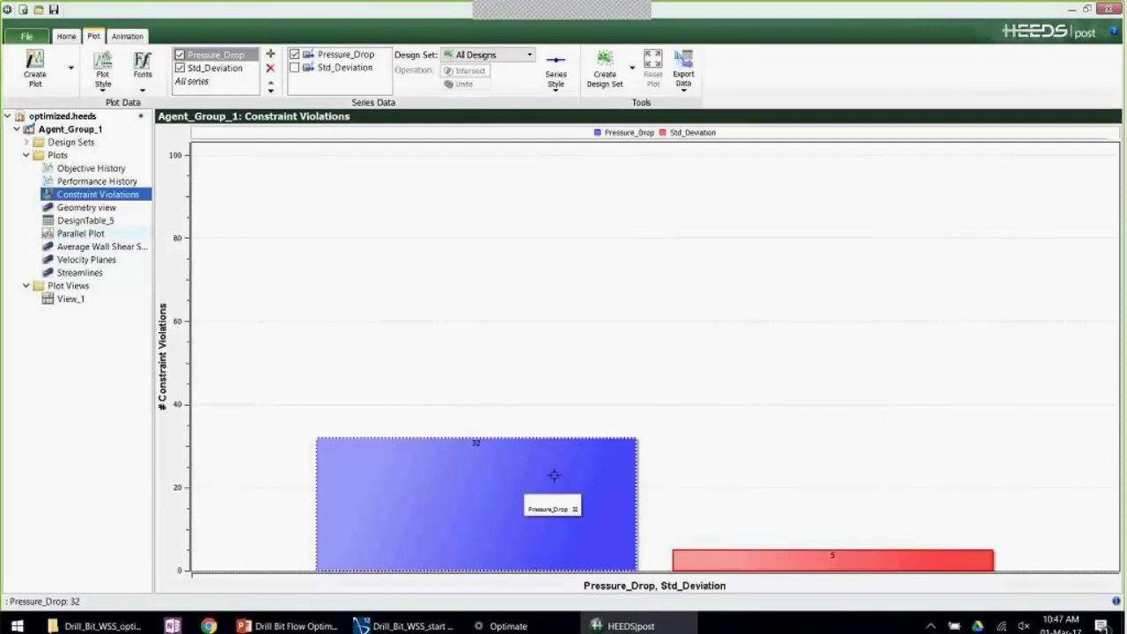
pyautogui.moveTo(553, 473)
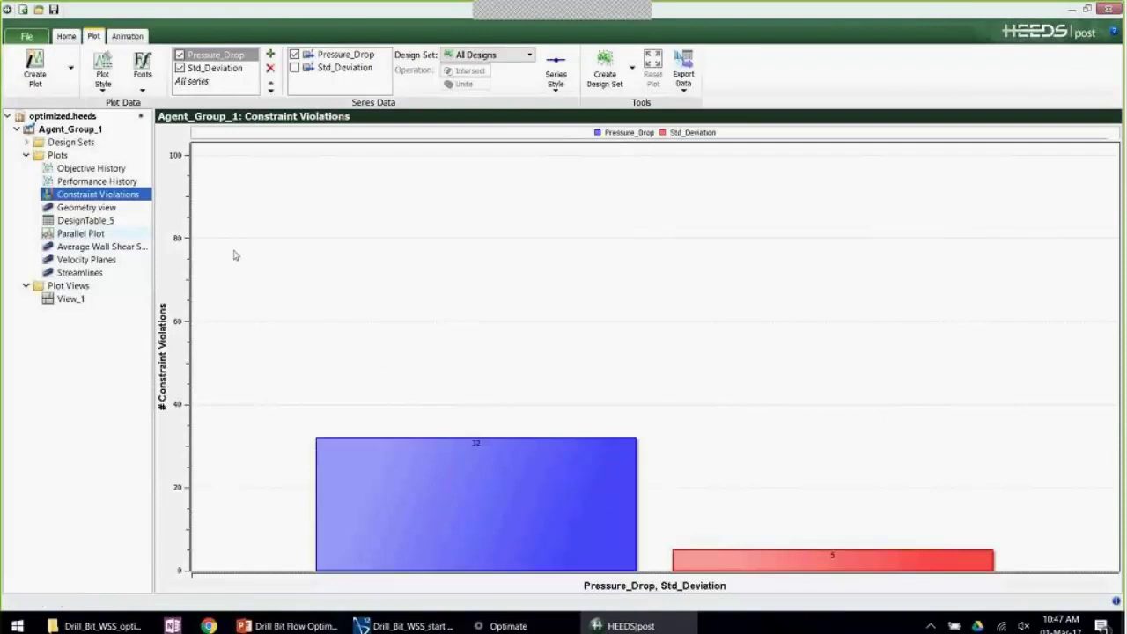
# View the Performance History and Objective History plots, and select the best design, number 103, in the objective history.
pyautogui.click(96, 181)
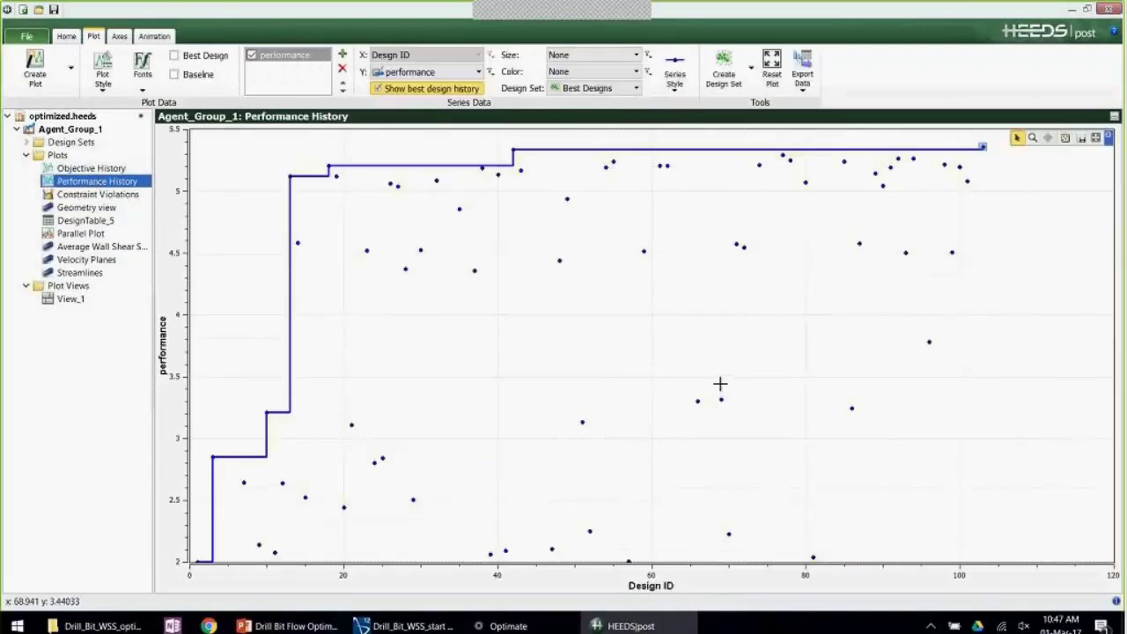
pyautogui.click(92, 170)
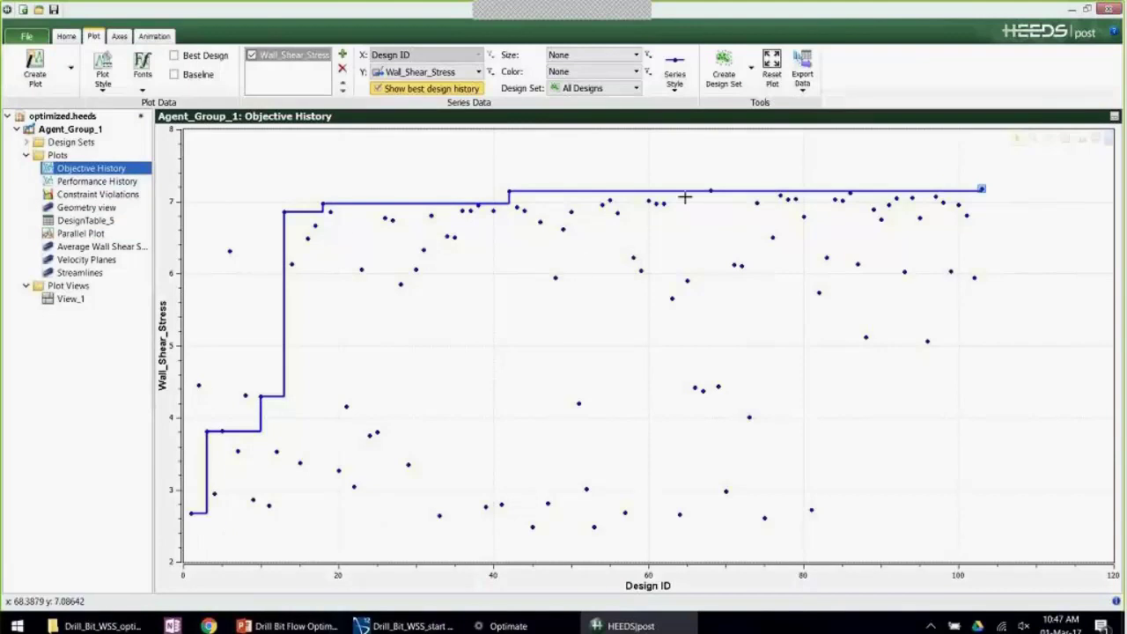
pyautogui.click(982, 188)
# Open View_1 and compare the wall shear stress, geometry and streamline images of various designs, including 59, 24, 51, 52, 81, 97 and 101.
pyautogui.click(71, 300)
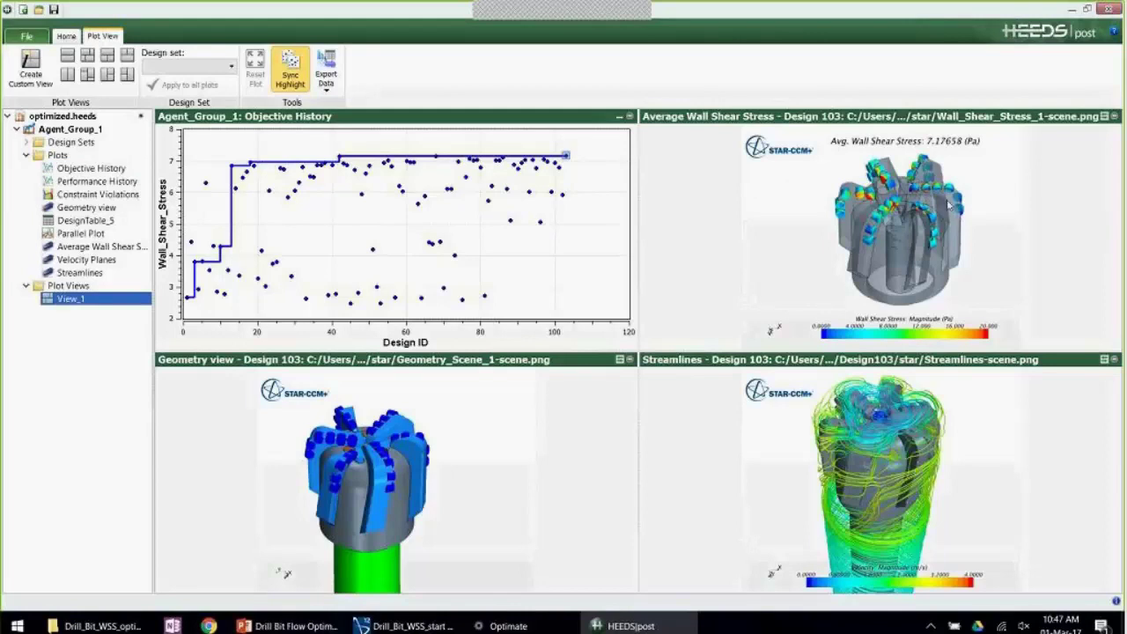
pyautogui.click(402, 191)
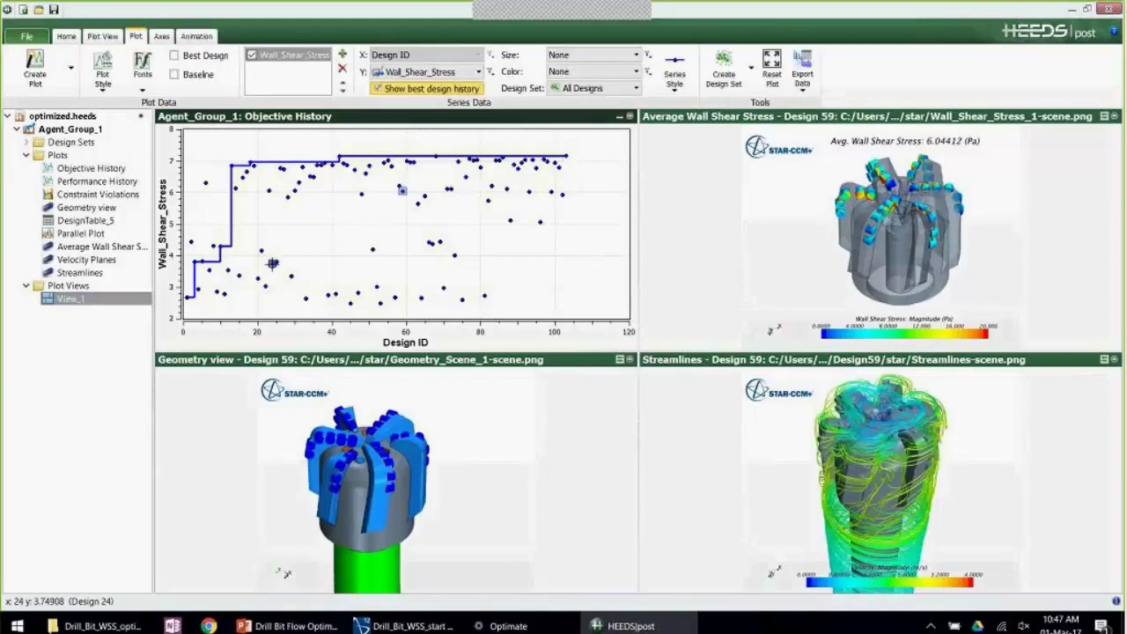
pyautogui.click(273, 262)
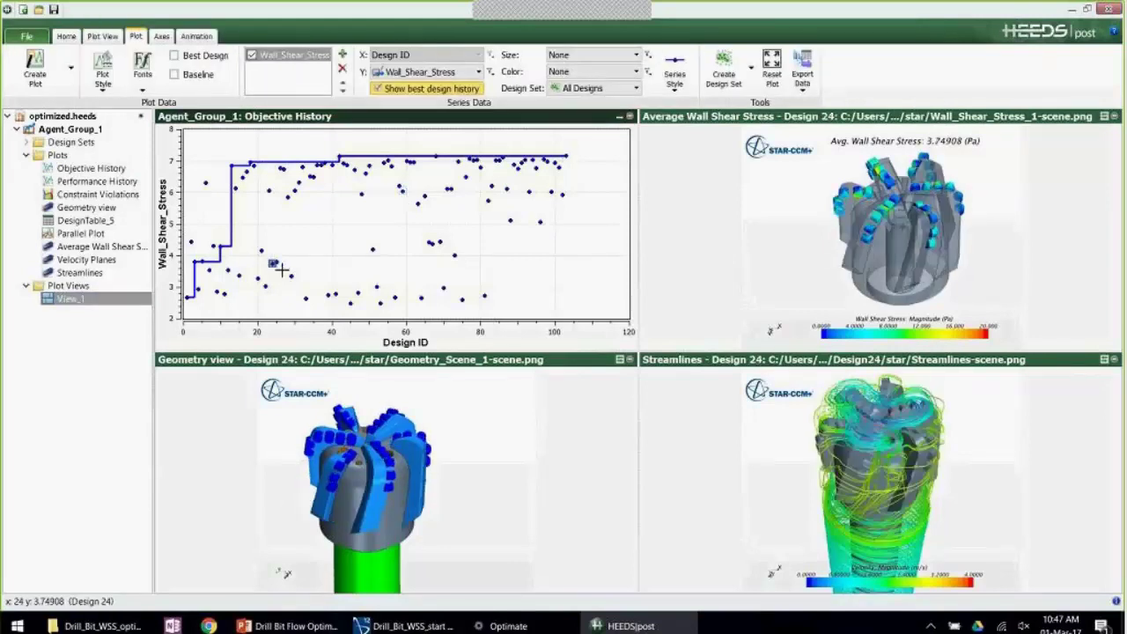
pyautogui.click(373, 249)
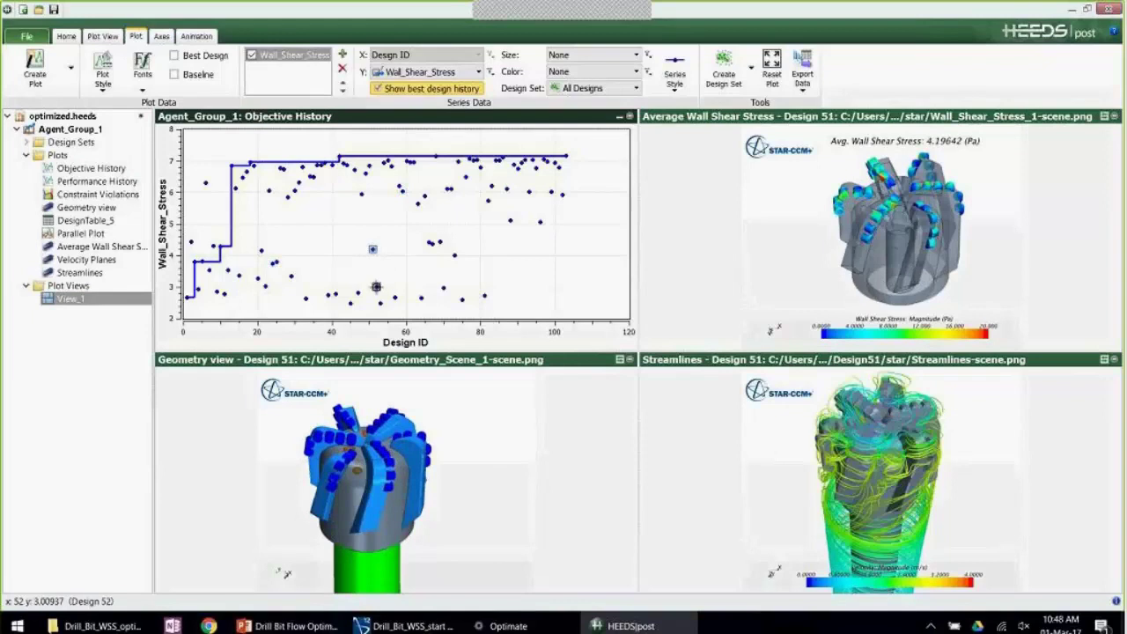
pyautogui.click(376, 286)
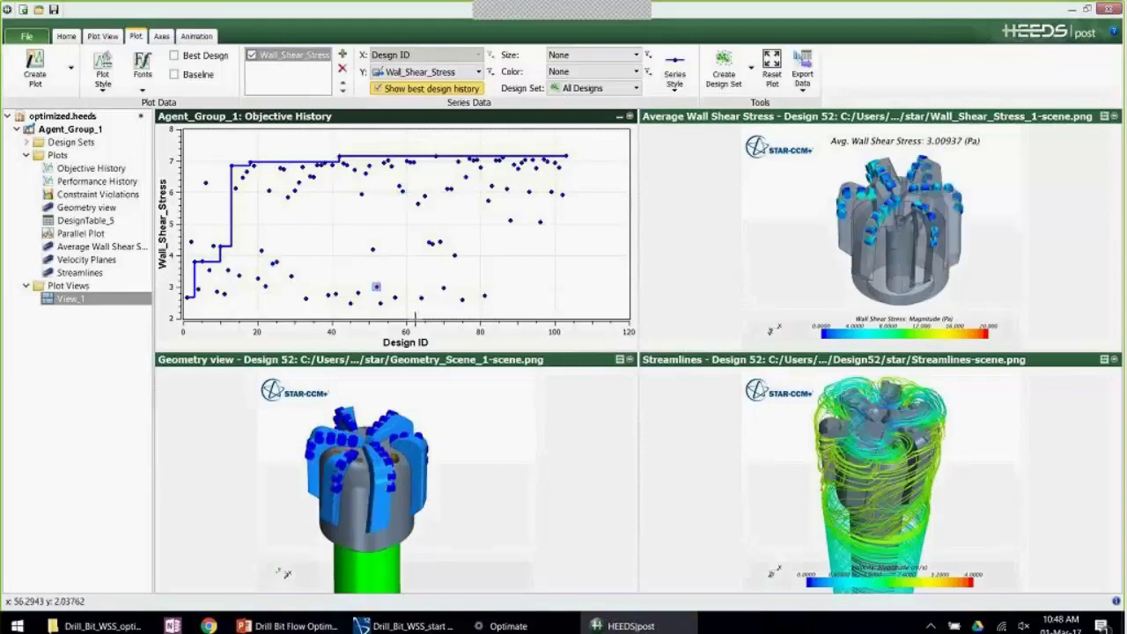
pyautogui.click(483, 295)
pyautogui.click(539, 222)
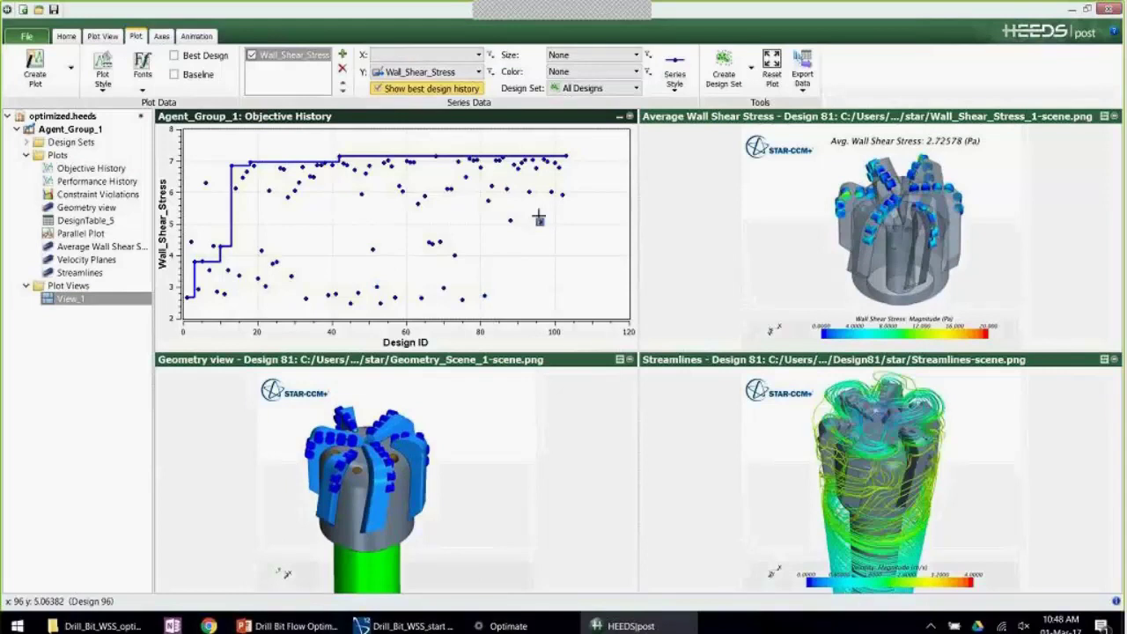
pyautogui.click(524, 162)
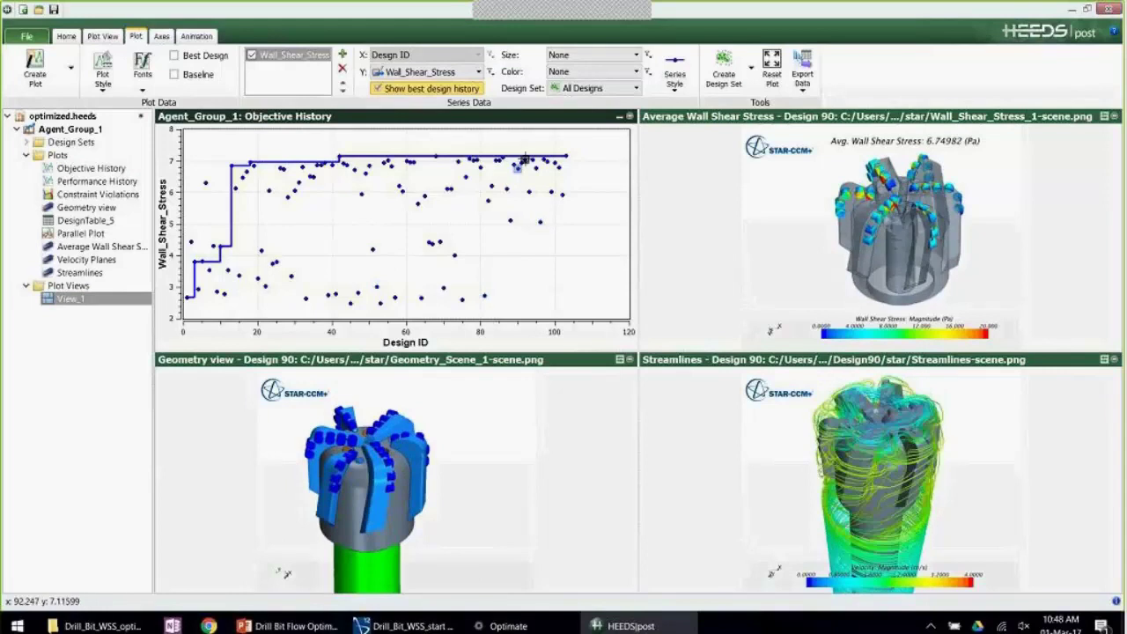
pyautogui.click(543, 159)
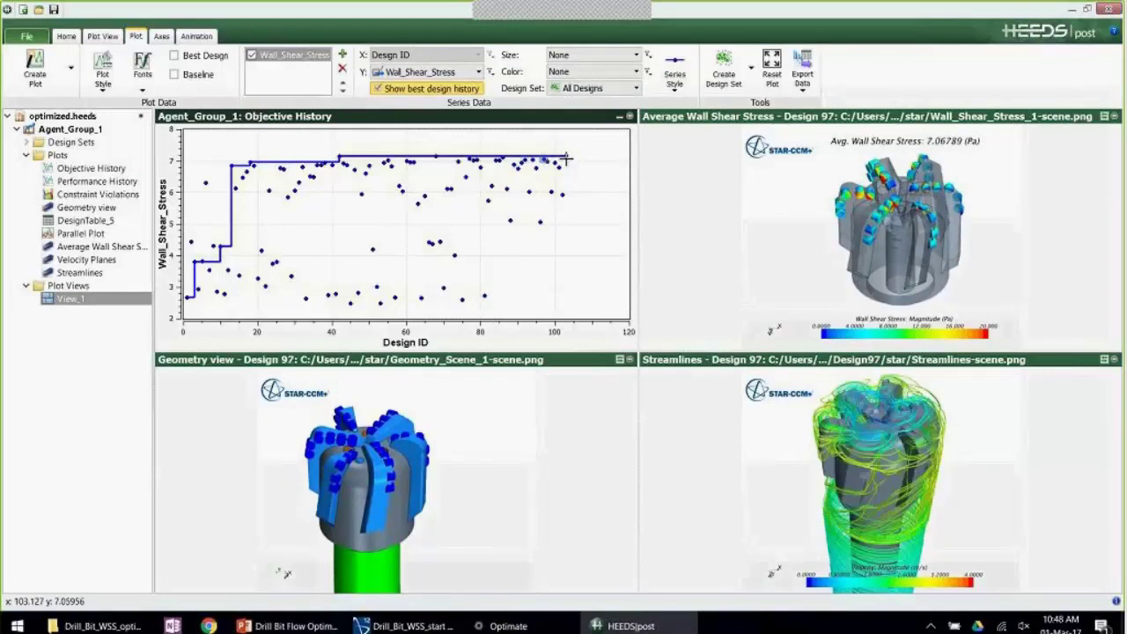
pyautogui.click(557, 166)
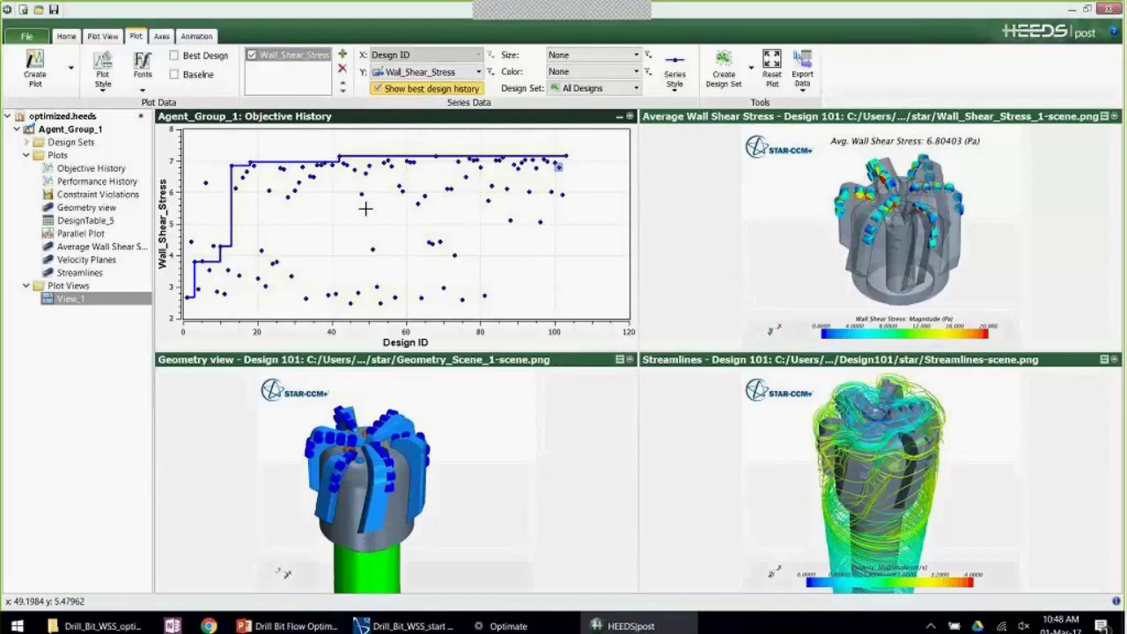
# Highlight the designs with the highest Wall_Shear_Stress in the Parallel Plot and compare them against the Objective History plot.
pyautogui.click(81, 233)
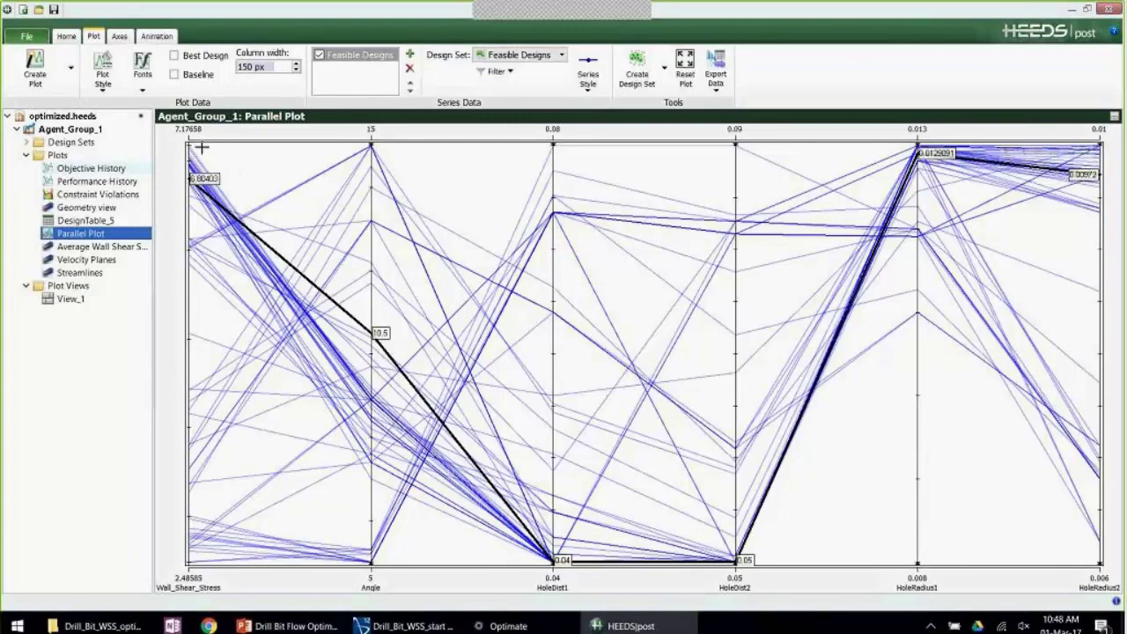
pyautogui.moveTo(202, 146); pyautogui.dragTo(196, 178)
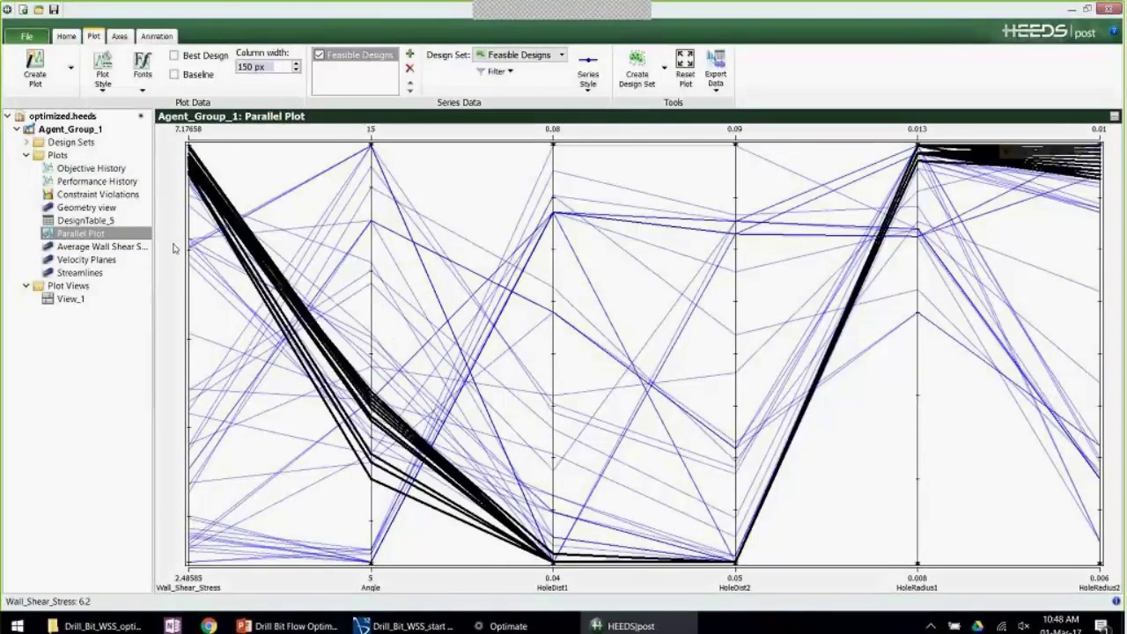
pyautogui.click(92, 169)
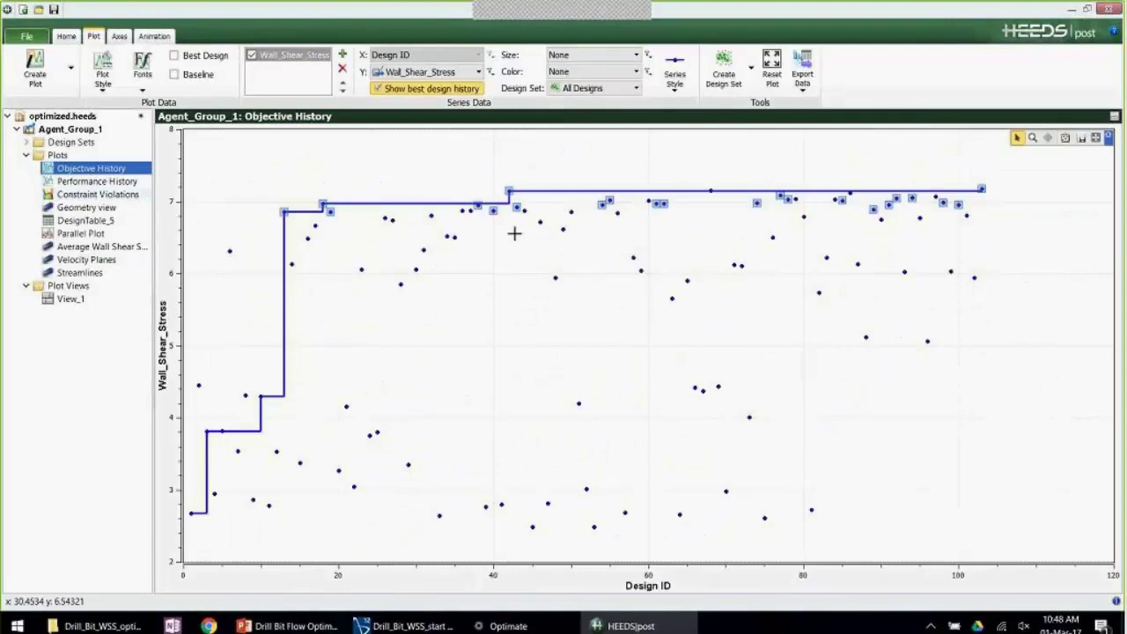
pyautogui.click(81, 234)
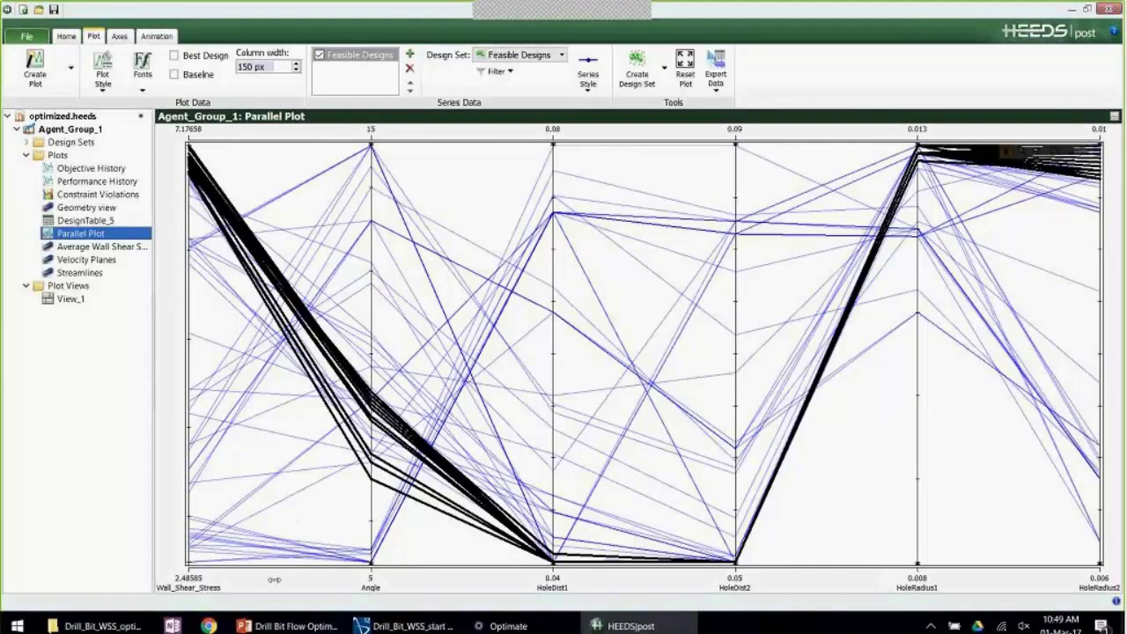
# Switch to the PowerPoint presentation, start the slide show from the current slide, and advance to the Design Space Exploration Process slide.
pyautogui.click(299, 626)
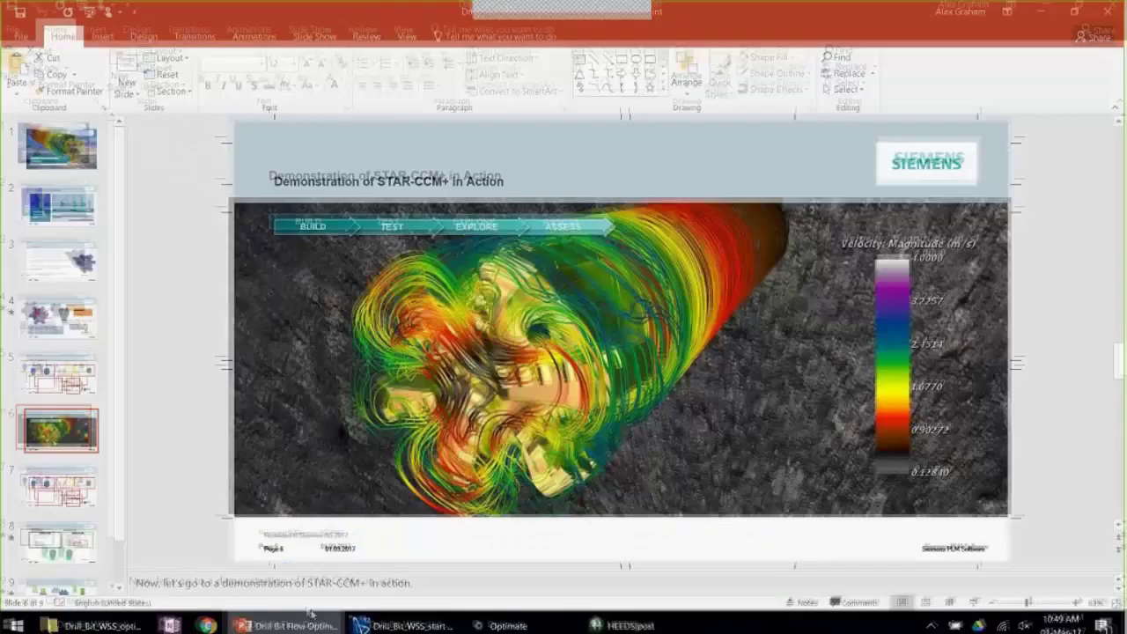
pyautogui.click(978, 600)
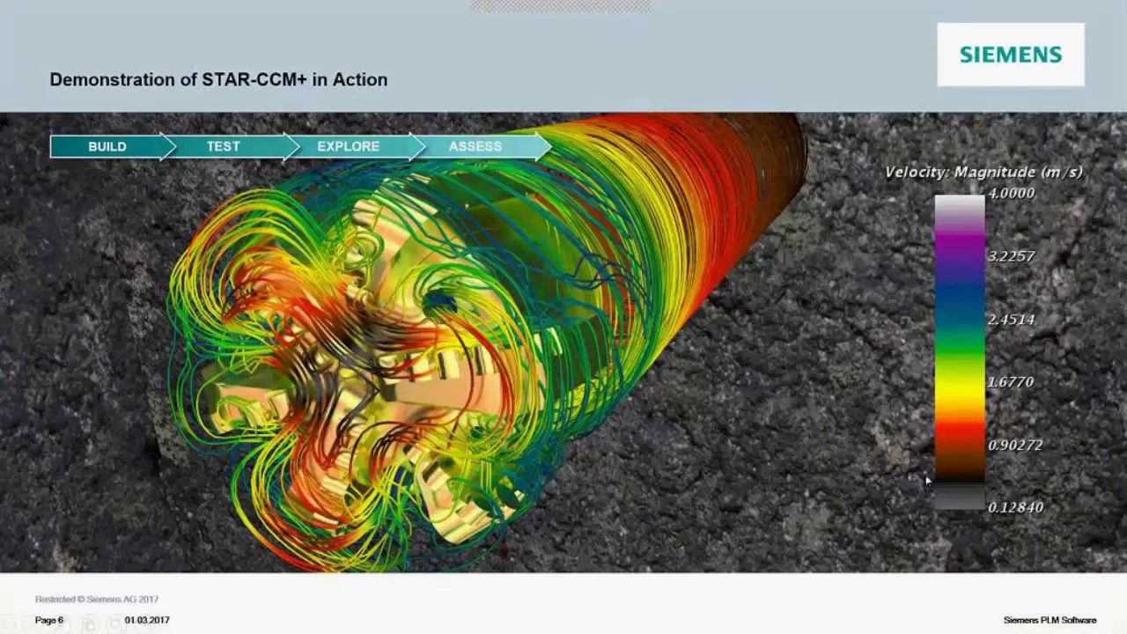
pyautogui.click(926, 480)
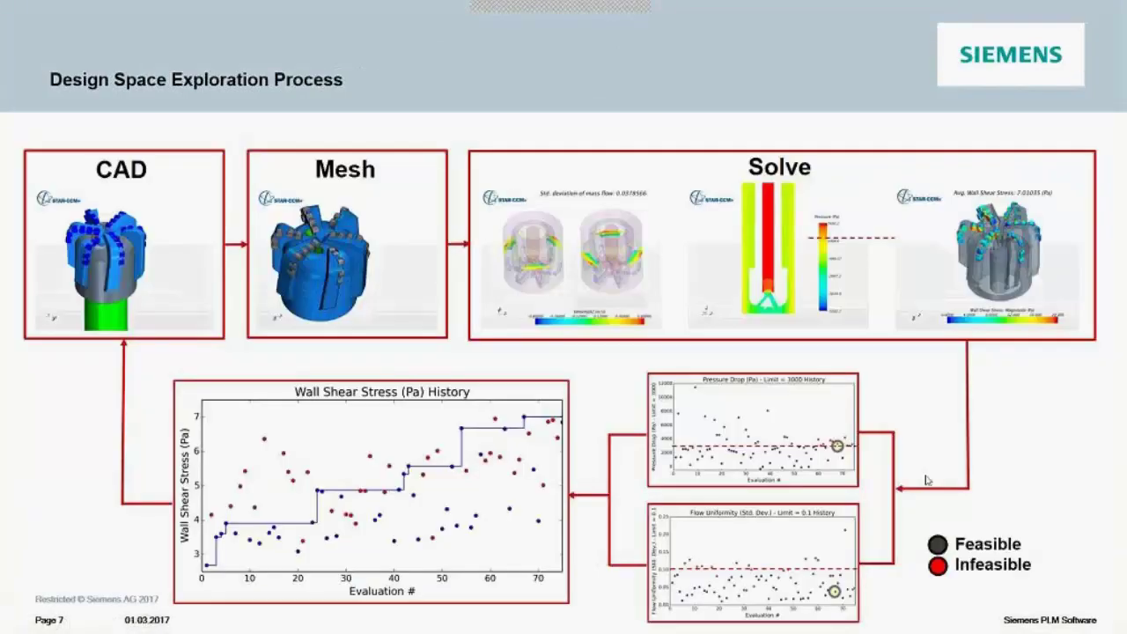